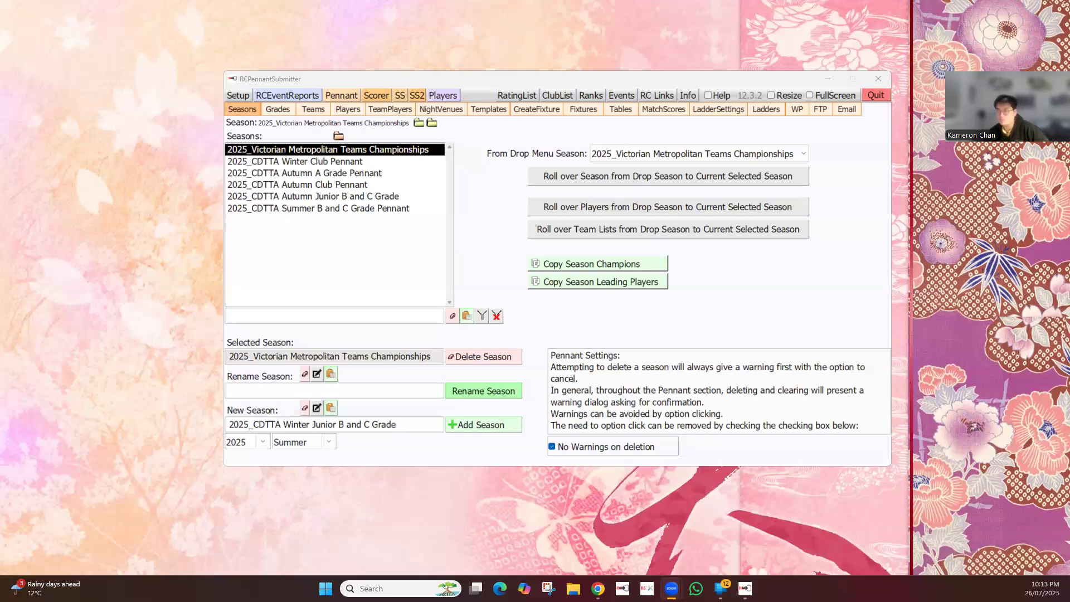
Read the Seasons help on rolling over a season, its players and its team lists, then return to the season list
click(794, 165)
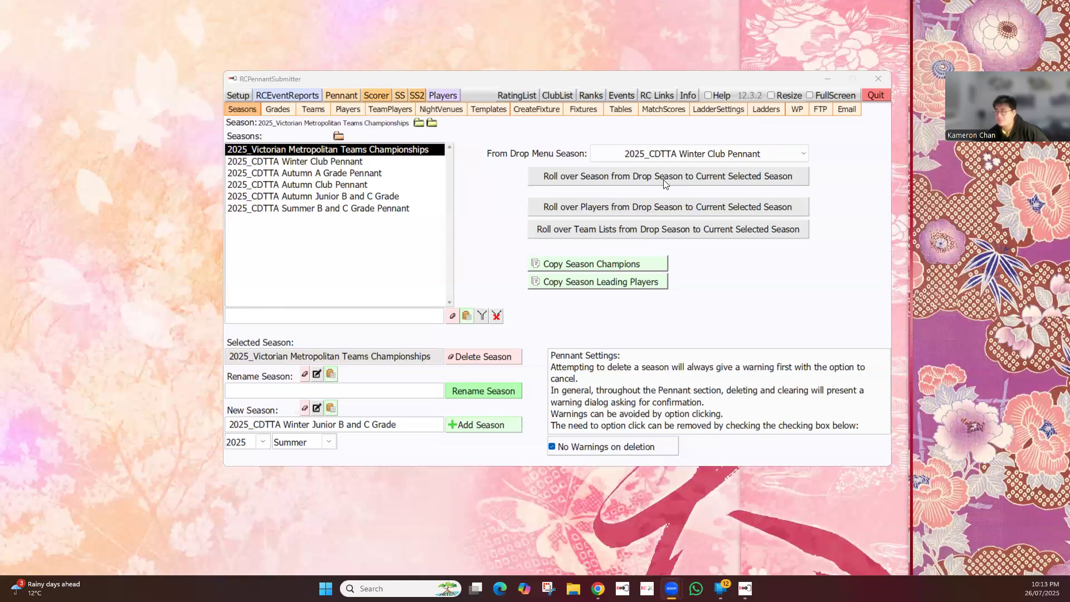
click(708, 95)
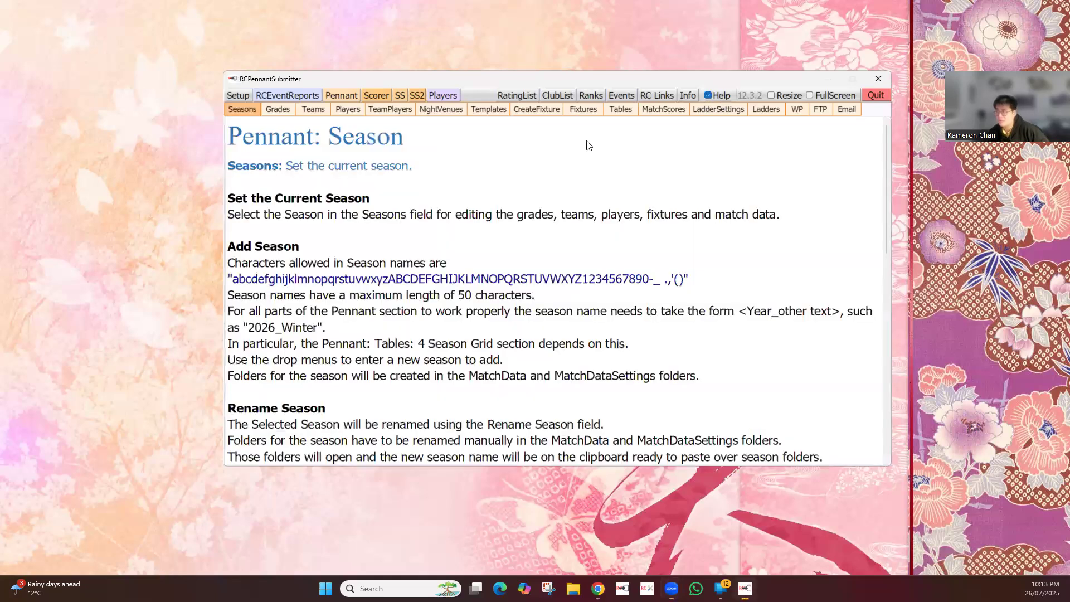
scroll(529, 241, down, 6)
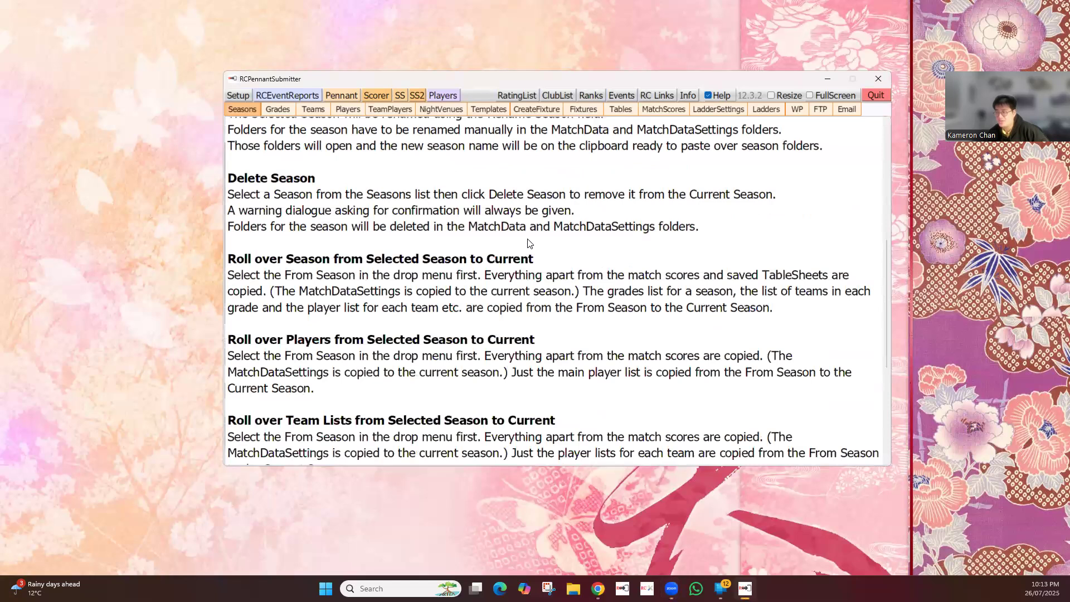
scroll(464, 276, down, 1)
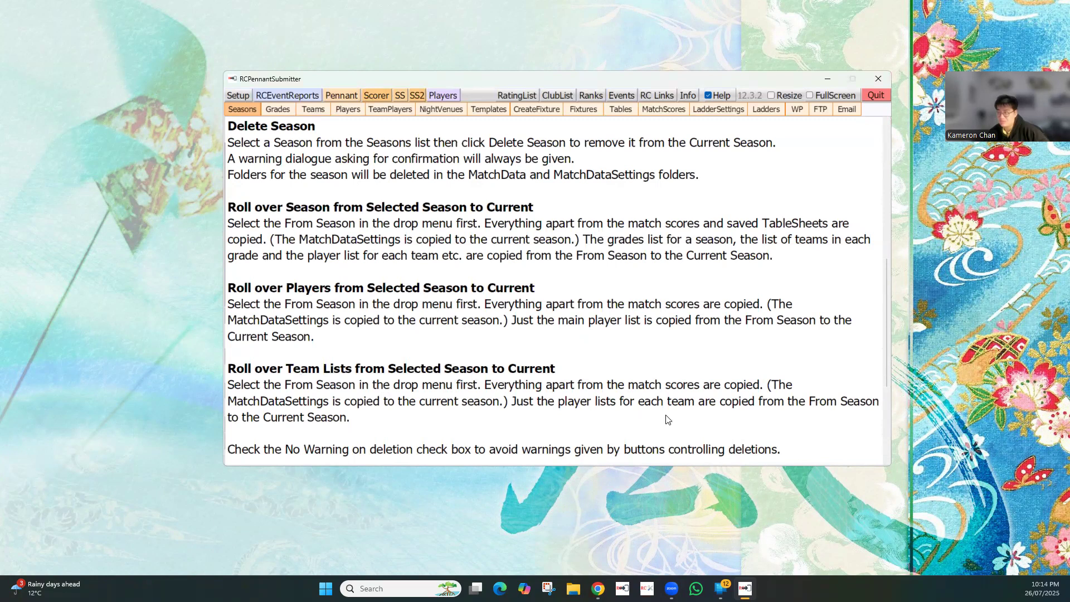
click(724, 96)
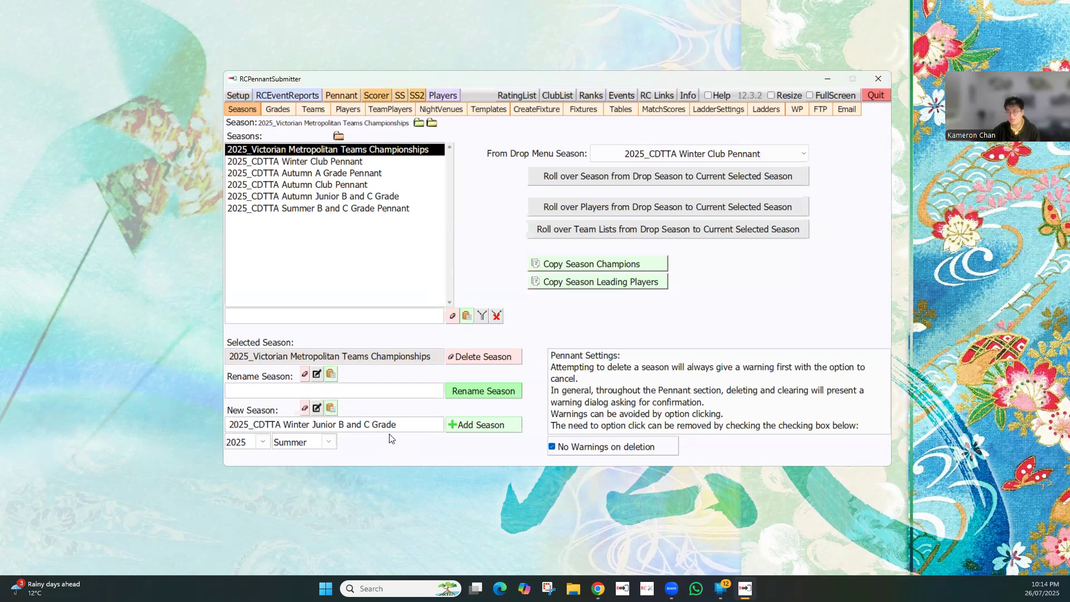
Add the seasons 2025_CDTTA Winter Junior B and C Grade, 2025_CDTTA Winter Junior B and C Grade1 and 2025_CDTTA Winter Junior B and C Grade2
click(468, 428)
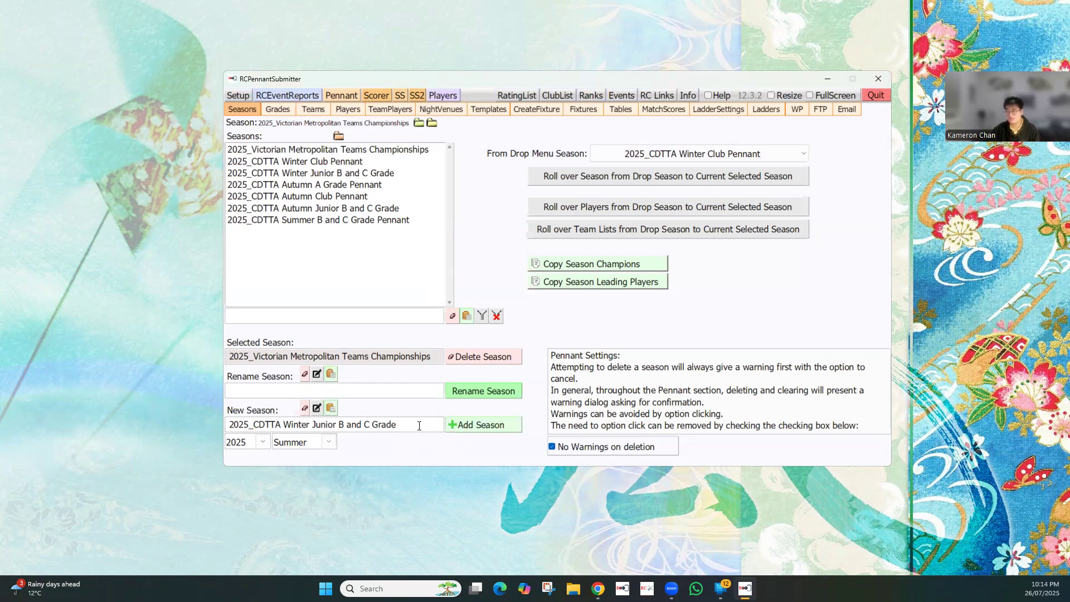
click(465, 426)
text(2)
click(474, 425)
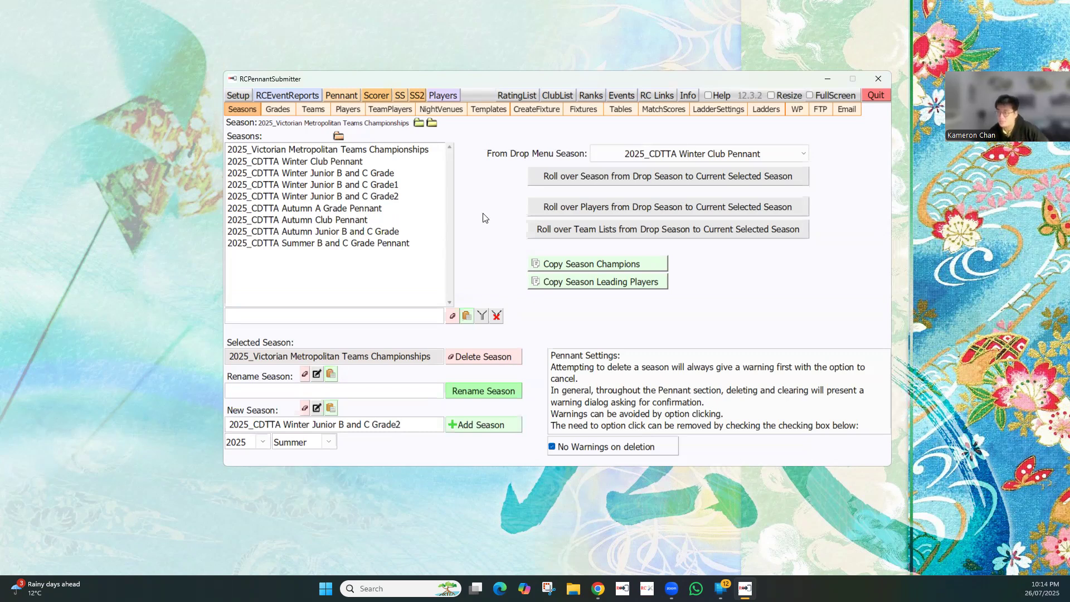
Select the 2025_CDTTA Winter Junior B and C Grade season and check its grades, teams and players before any rollover
click(339, 174)
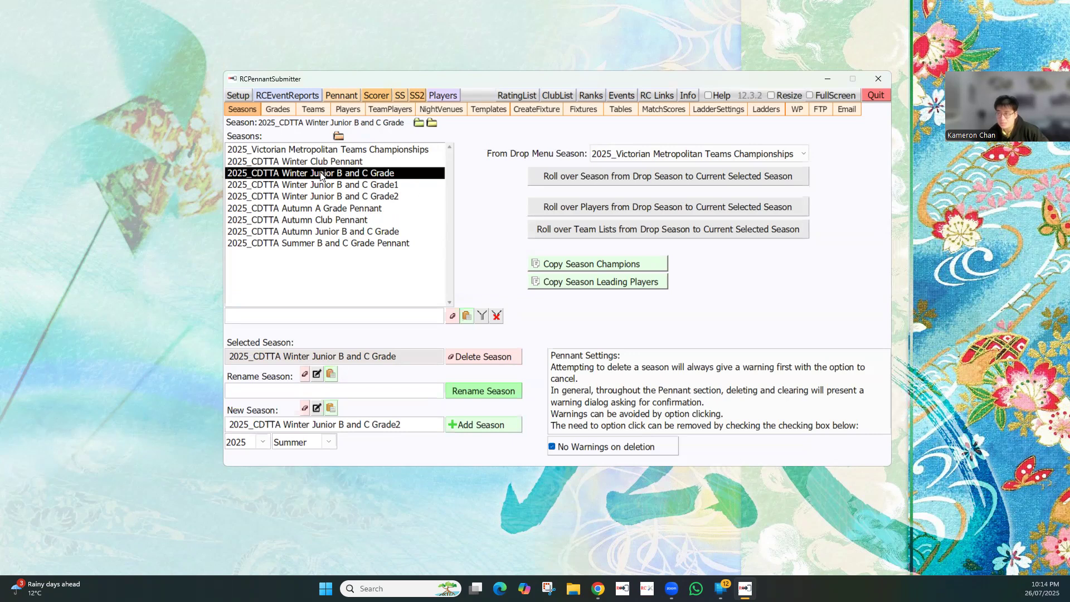
click(276, 110)
click(313, 109)
click(356, 110)
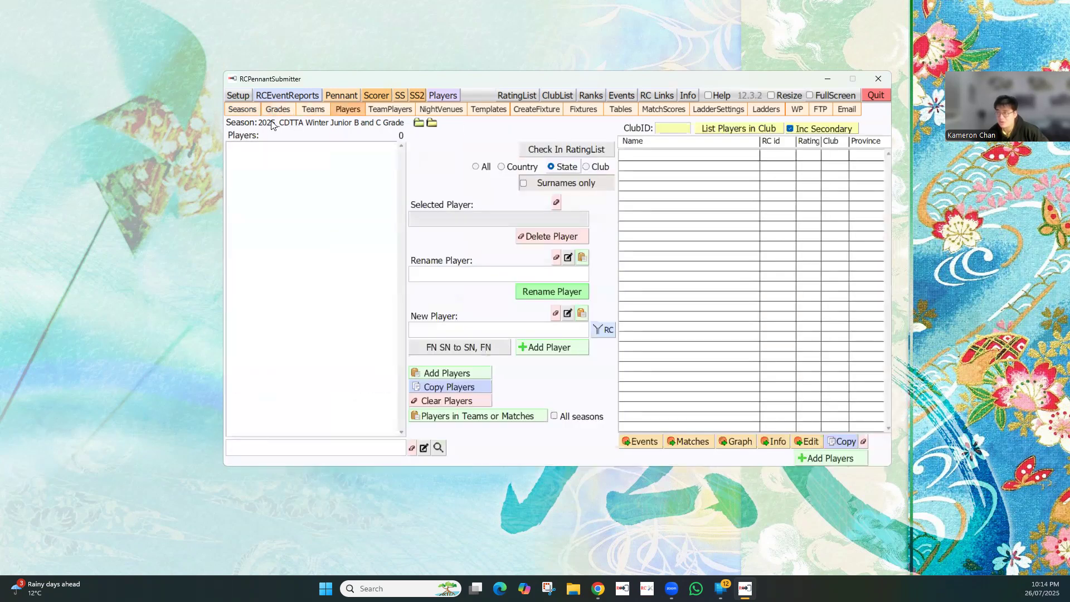
Roll over the whole season from 2025_CDTTA Autumn Junior B and C Grade to 2025_CDTTA Winter Junior B and C Grade
click(242, 109)
click(382, 178)
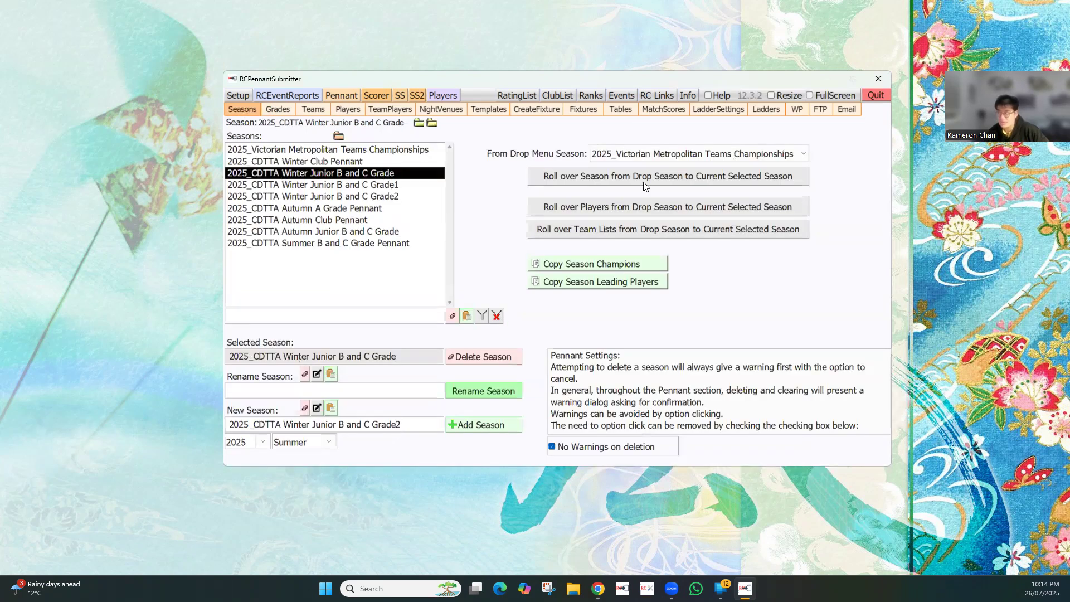
click(622, 154)
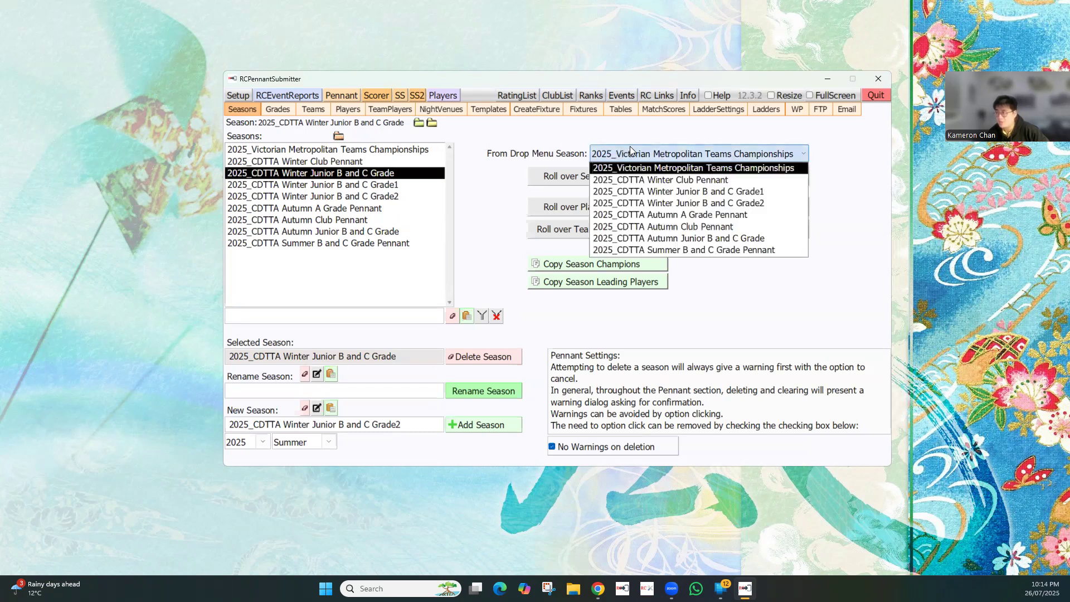
click(673, 239)
click(693, 156)
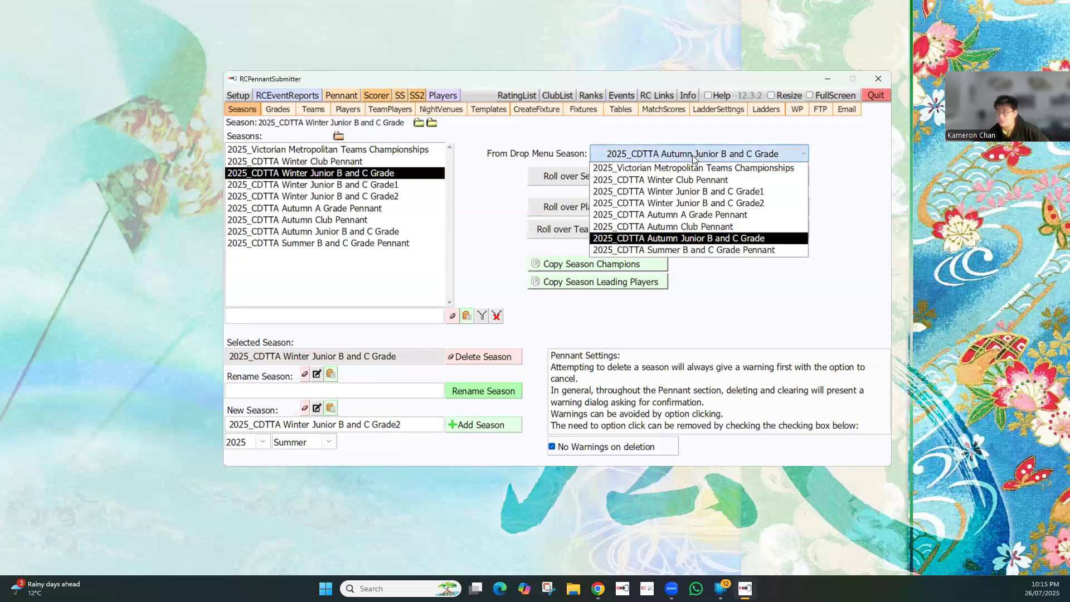
click(692, 239)
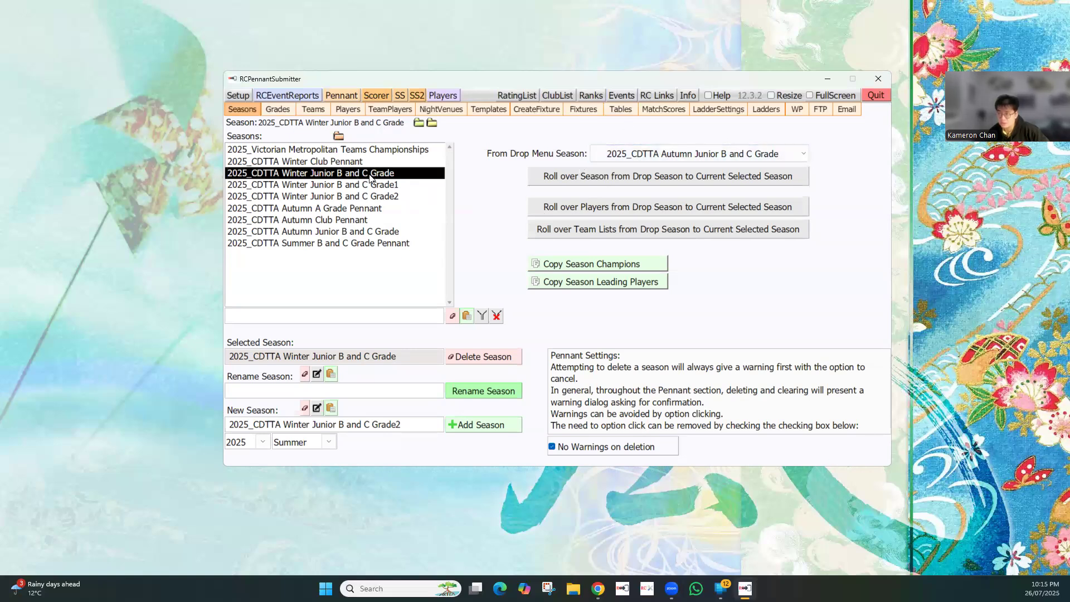
click(608, 179)
click(629, 287)
Make 2025_CDTTA Winter Junior B and C Grade1 the current season with 2025_CDTTA Autumn Junior B and C Grade as its rollover source
click(382, 187)
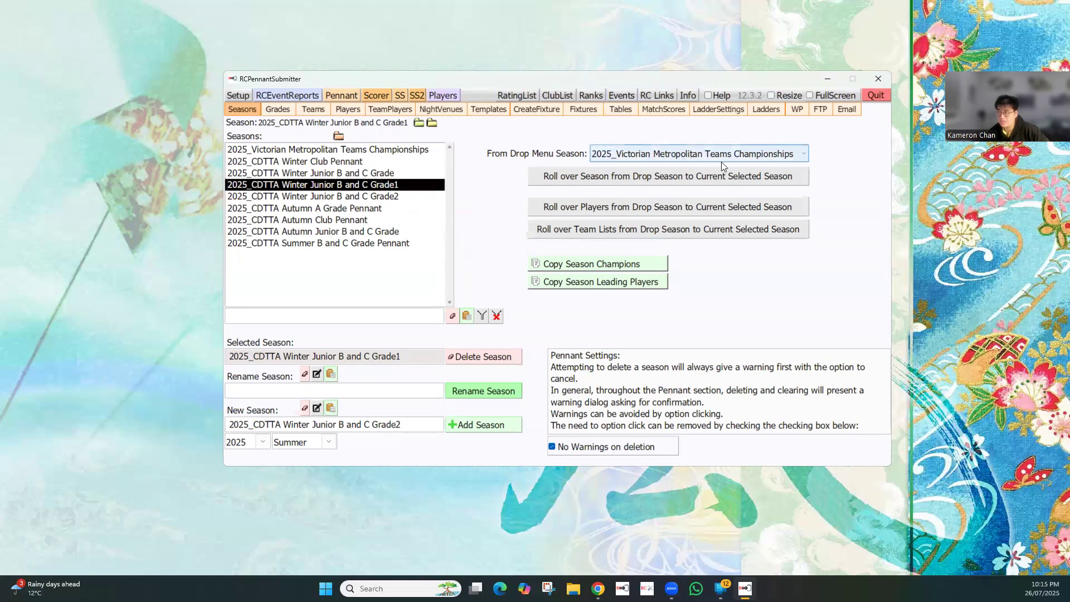
click(703, 154)
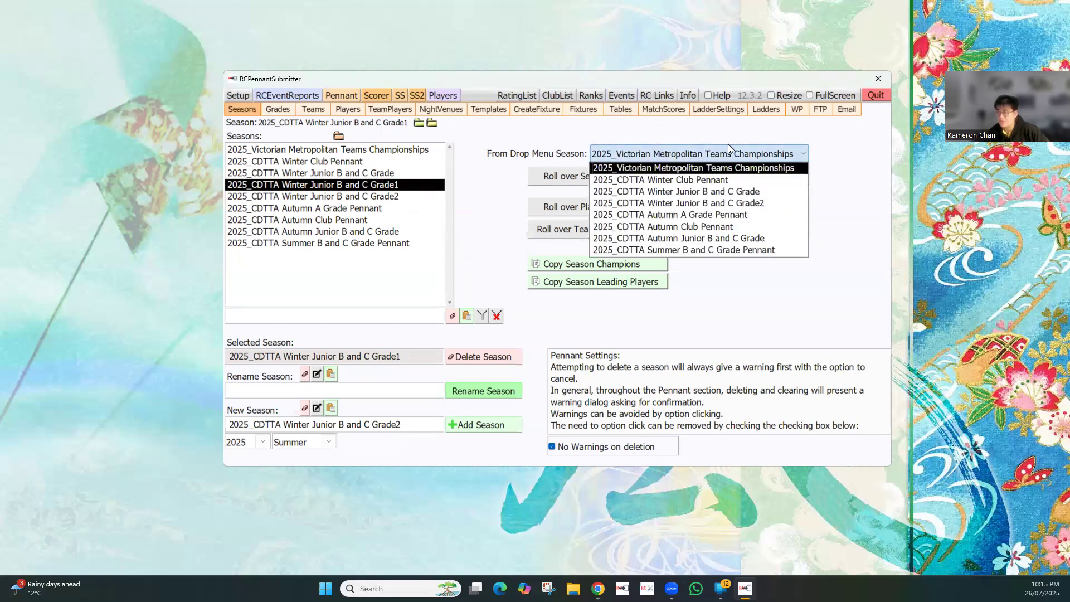
click(741, 238)
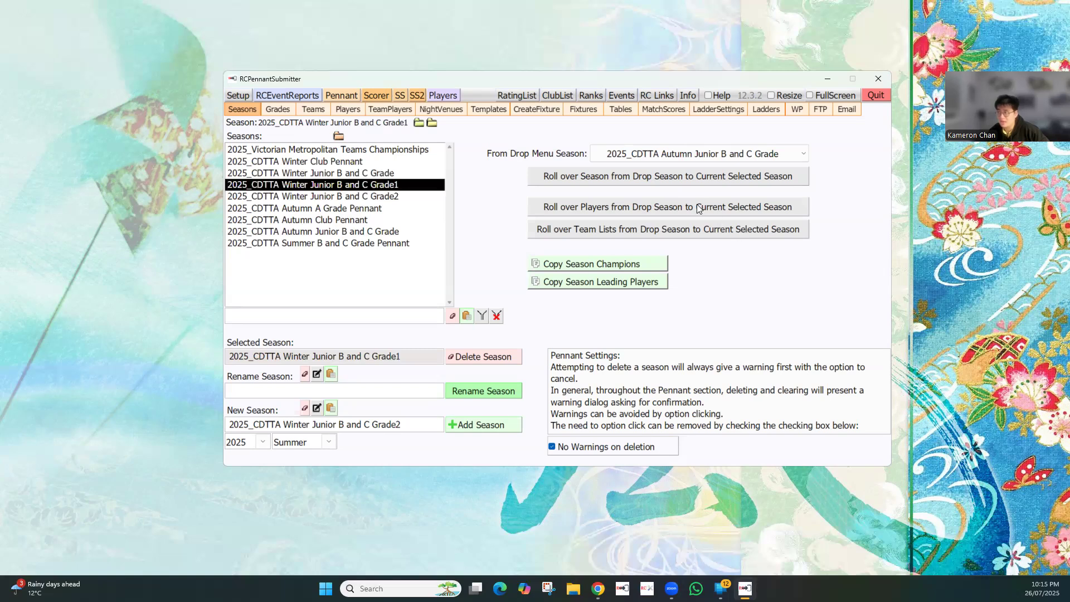
Make 2025_CDTTA Winter Junior B and C Grade2 the current season with 2025_CDTTA Autumn Junior B and C Grade as its rollover source
click(388, 198)
click(722, 155)
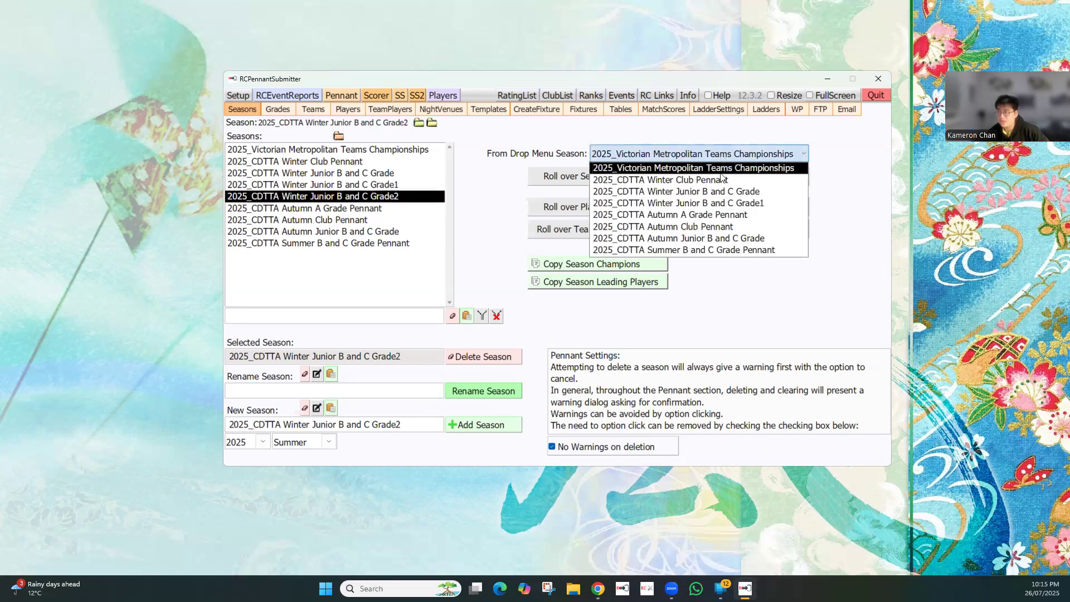
click(734, 240)
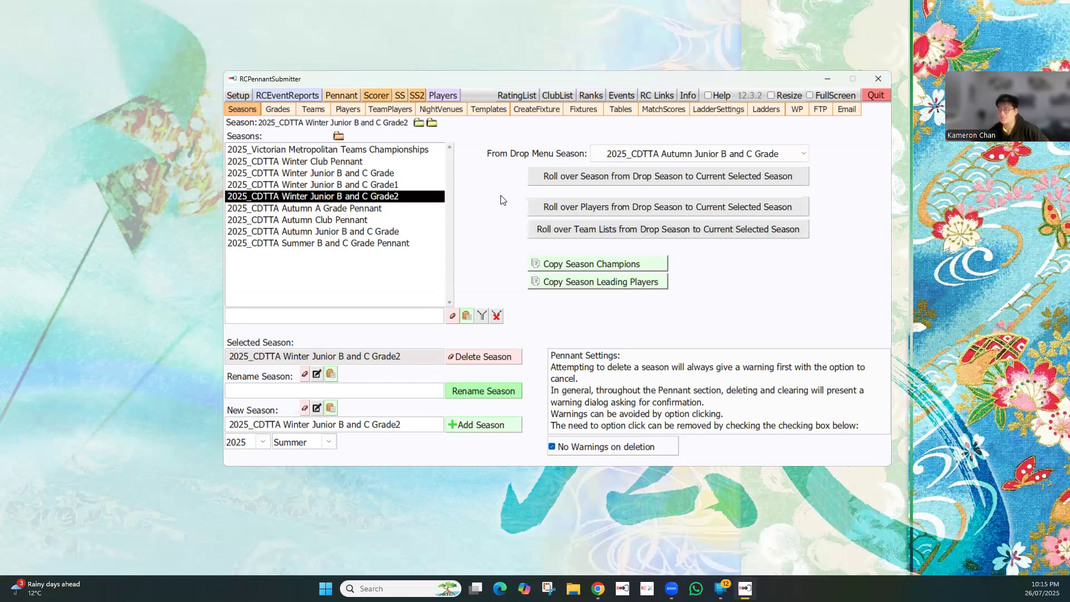
Reselect 2025_CDTTA Winter Junior B and C Grade and check its rolled-over grades and the teams in grades B1, B2, C1 and C3
click(379, 172)
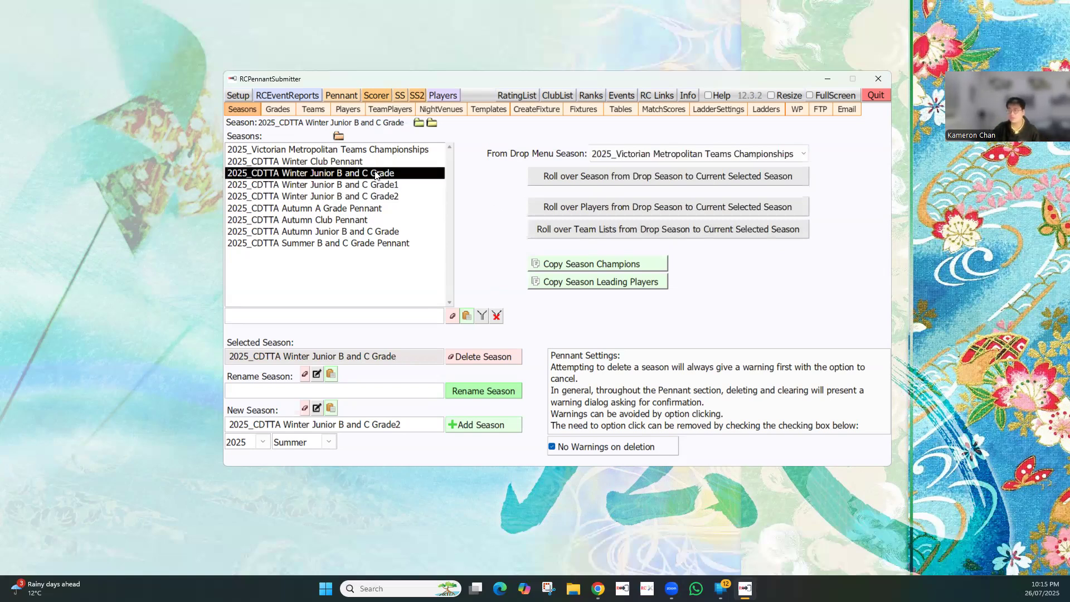
click(282, 109)
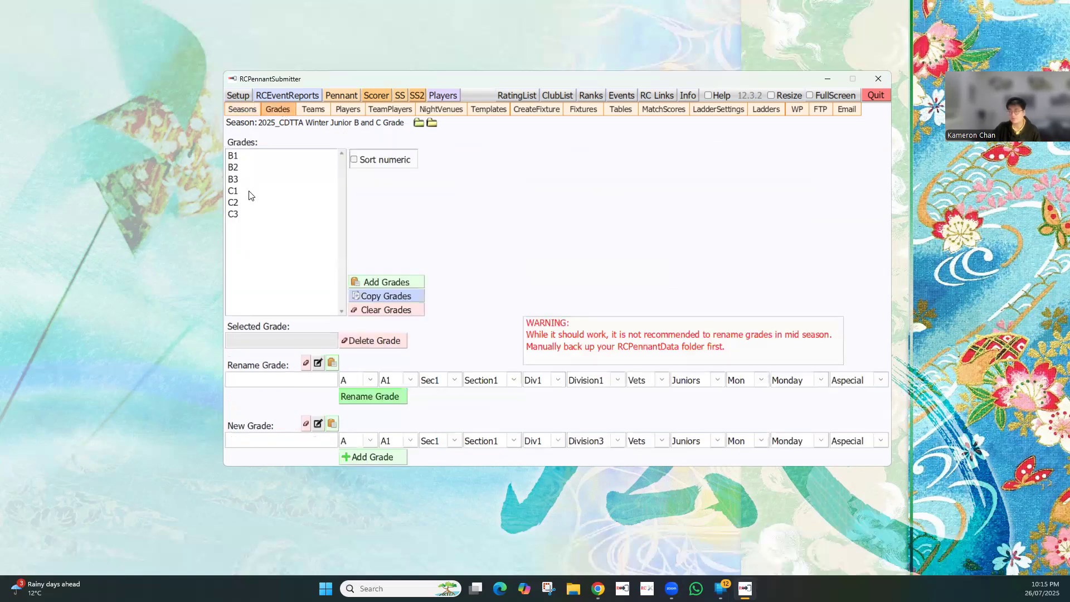
click(307, 110)
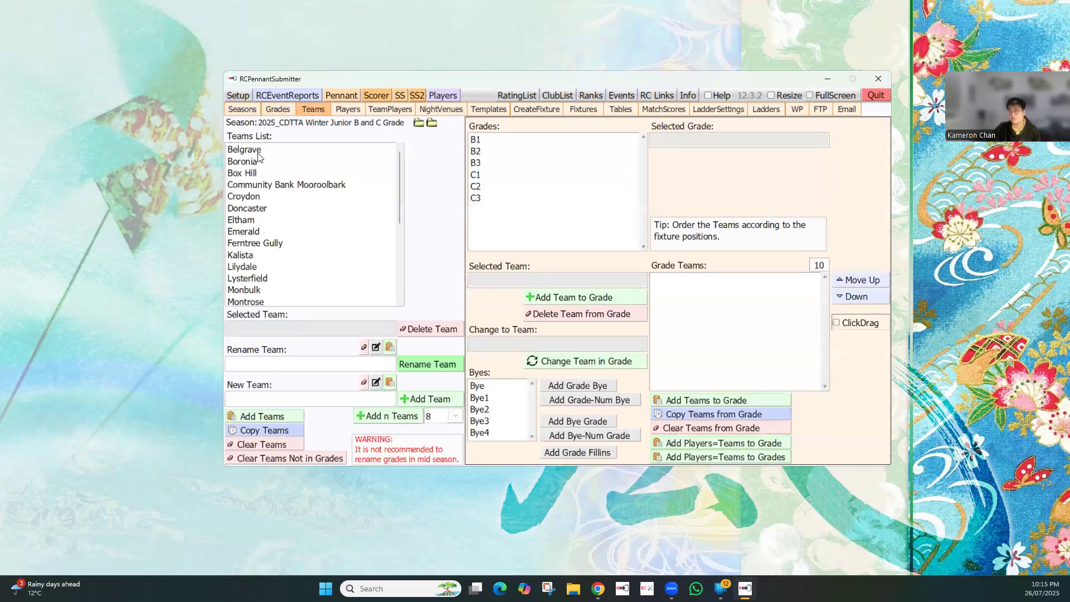
click(554, 151)
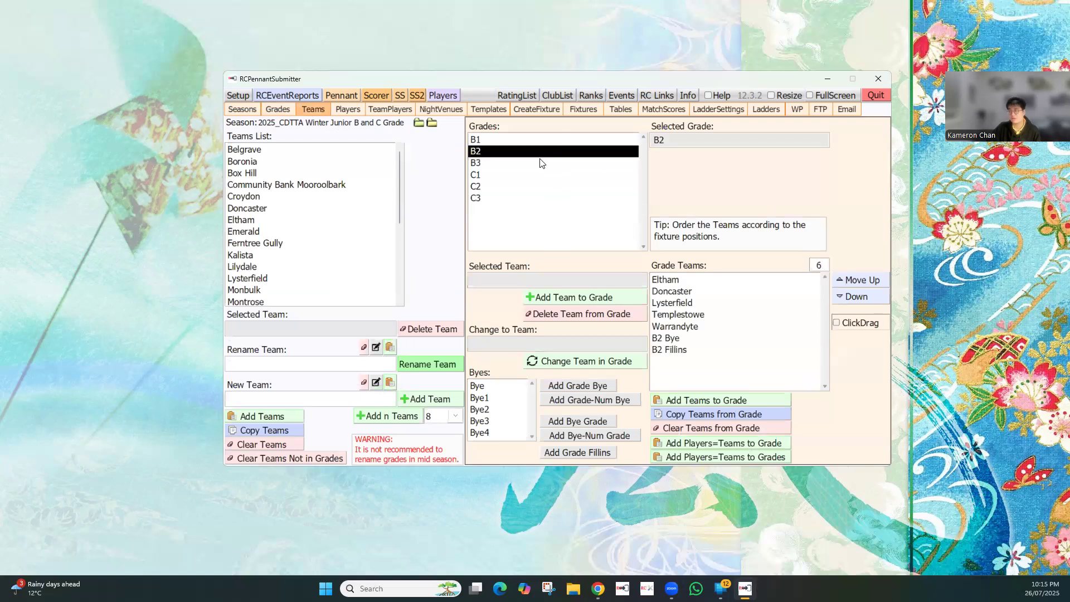
click(534, 175)
click(484, 197)
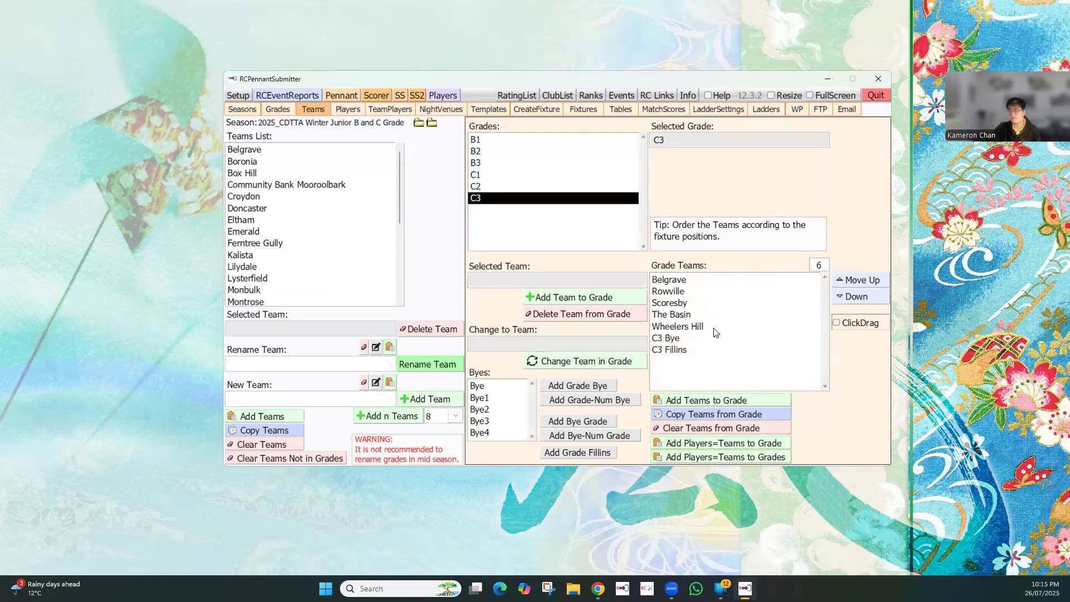
click(500, 152)
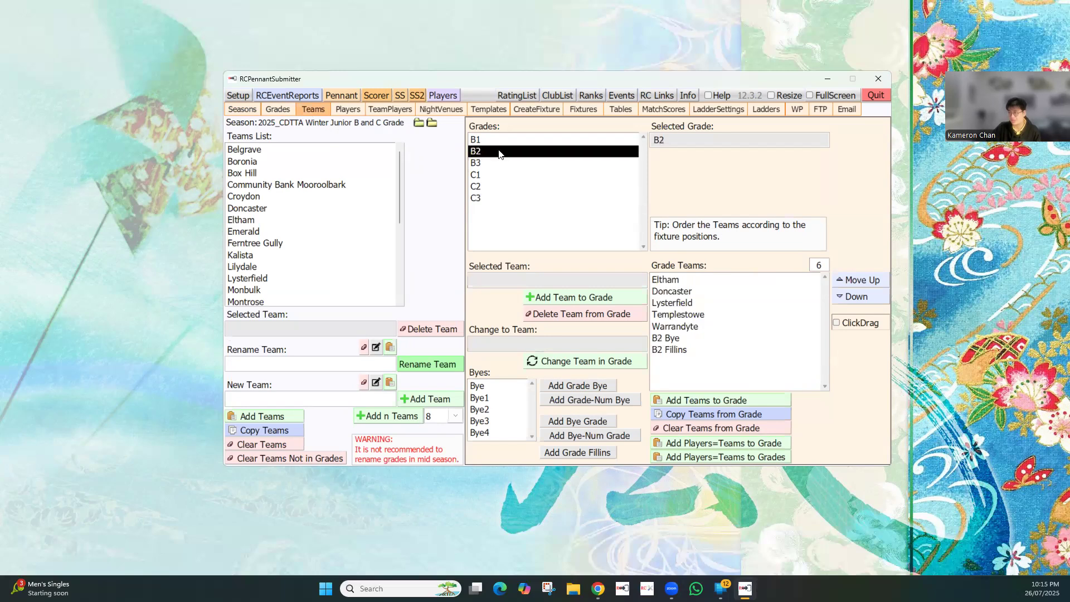
click(494, 139)
Check the season's rolled-over player list and the team players and ratings for grades B1, B2 and C1
click(349, 109)
scroll(298, 257, down, 10)
scroll(298, 257, up, 4)
scroll(299, 258, up, 5)
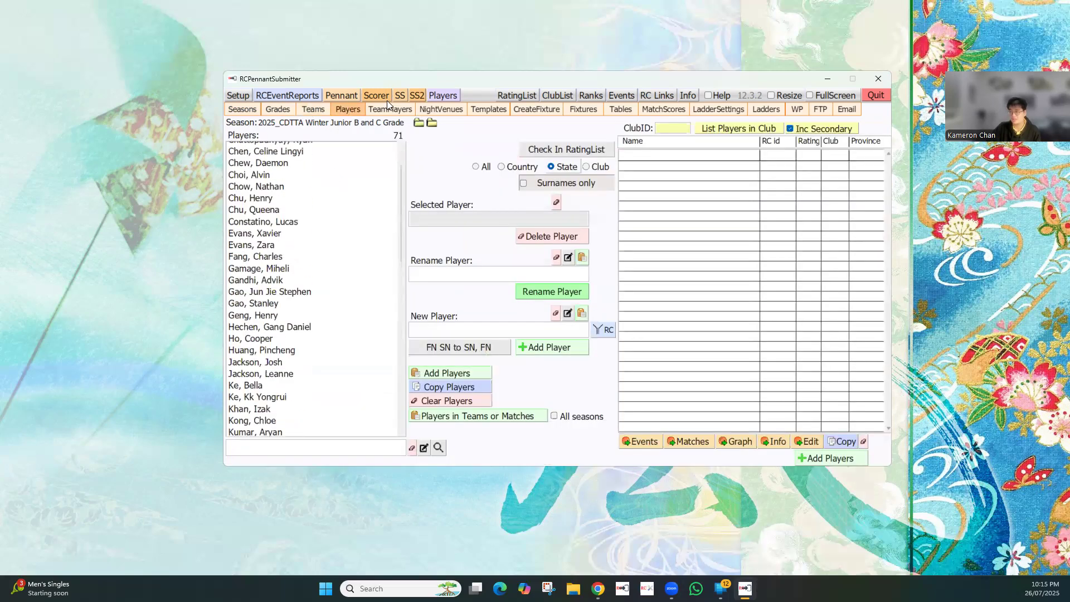
click(397, 109)
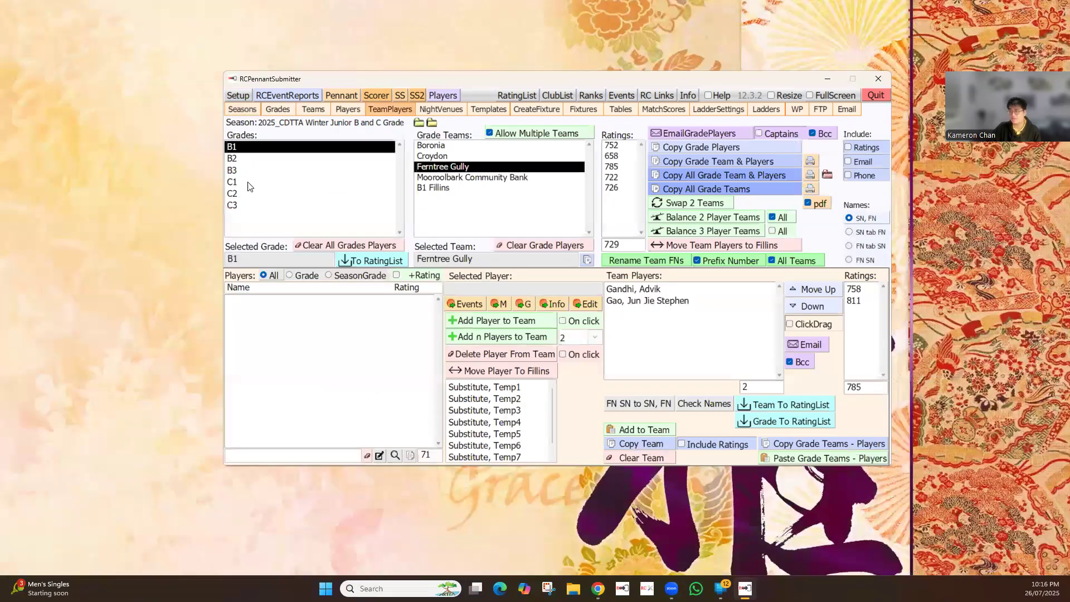
key(Down)
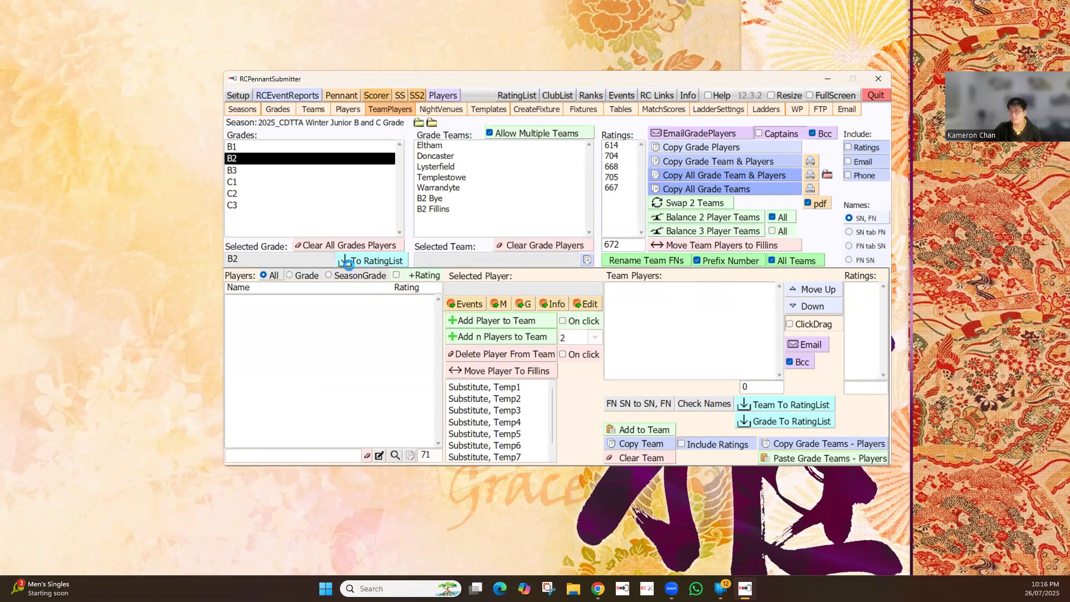
click(301, 146)
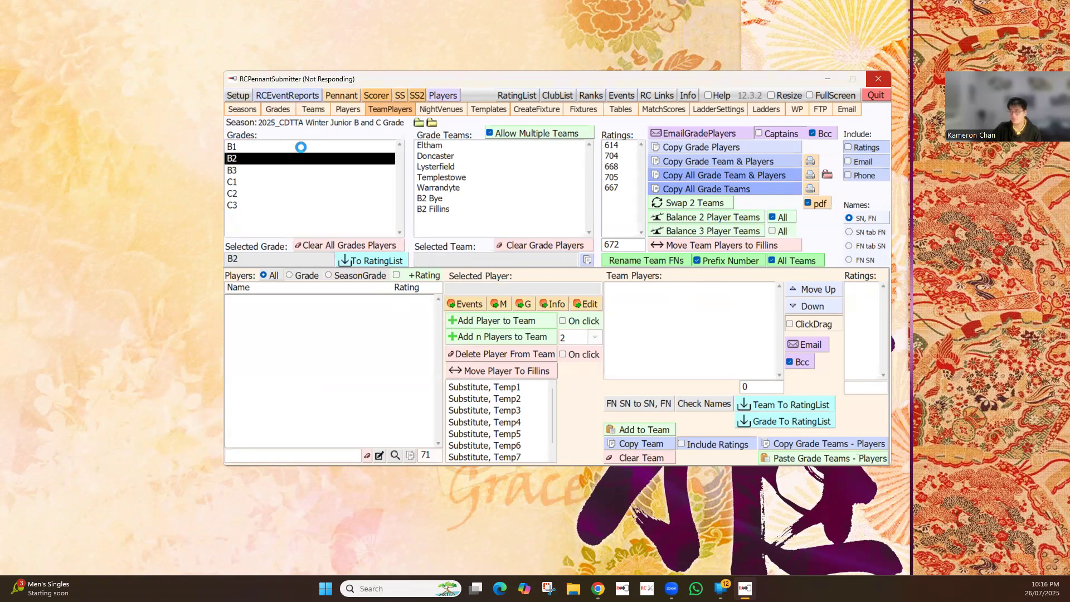
click(285, 182)
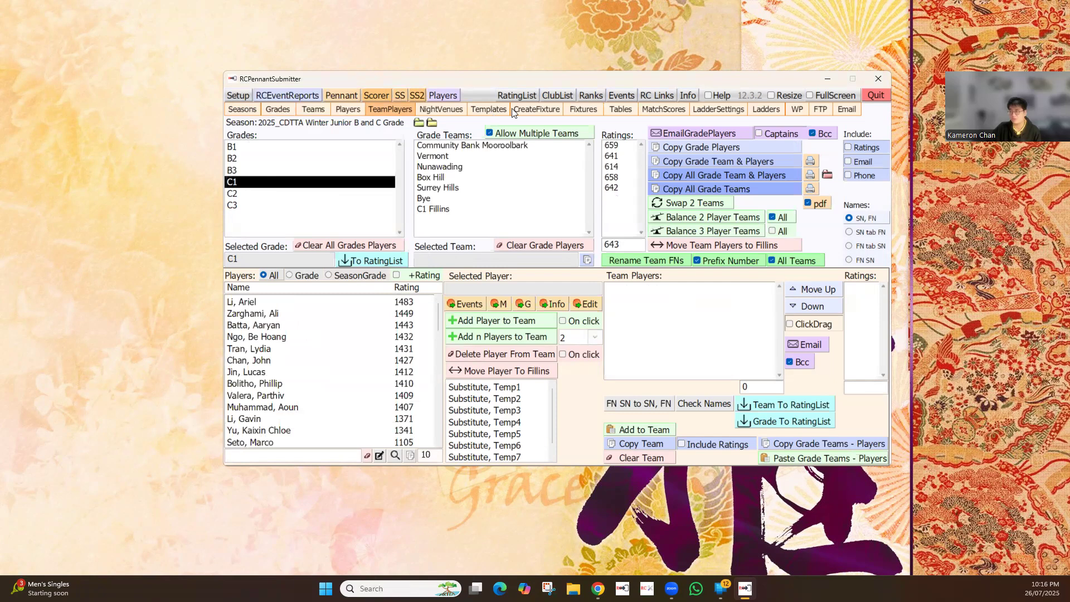
Review the C1 match scores and fixtures, the fixture setup, the grade match templates and the grade ladder settings
click(666, 110)
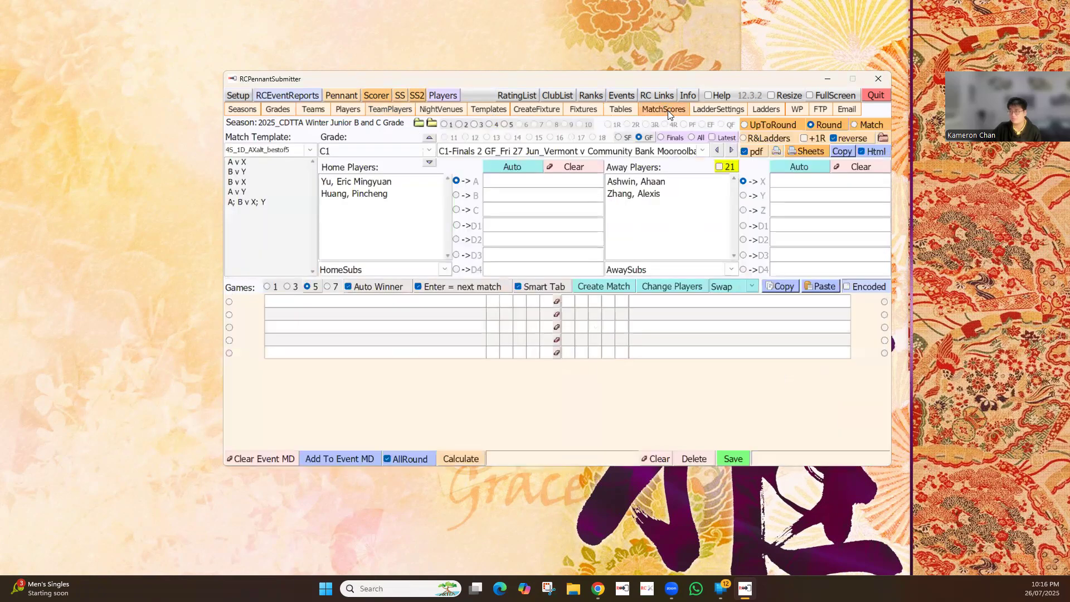
click(574, 112)
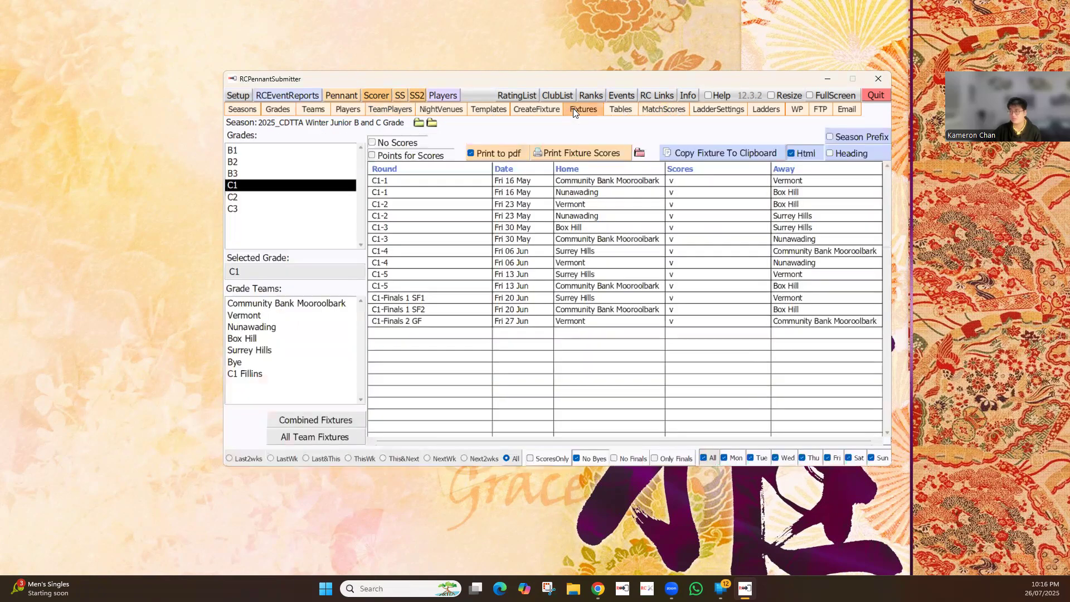
click(536, 111)
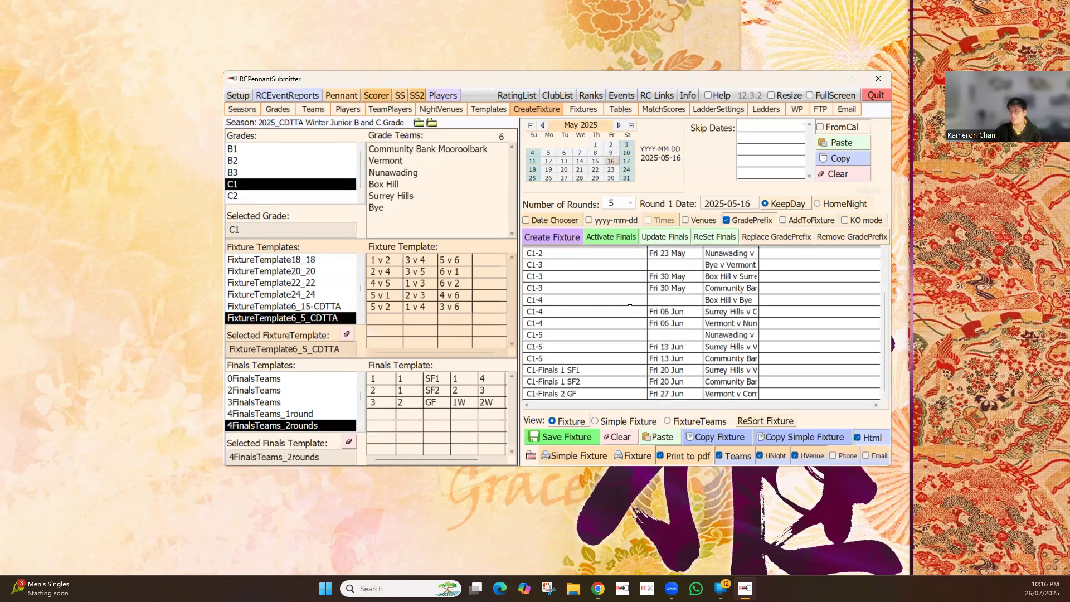
click(485, 111)
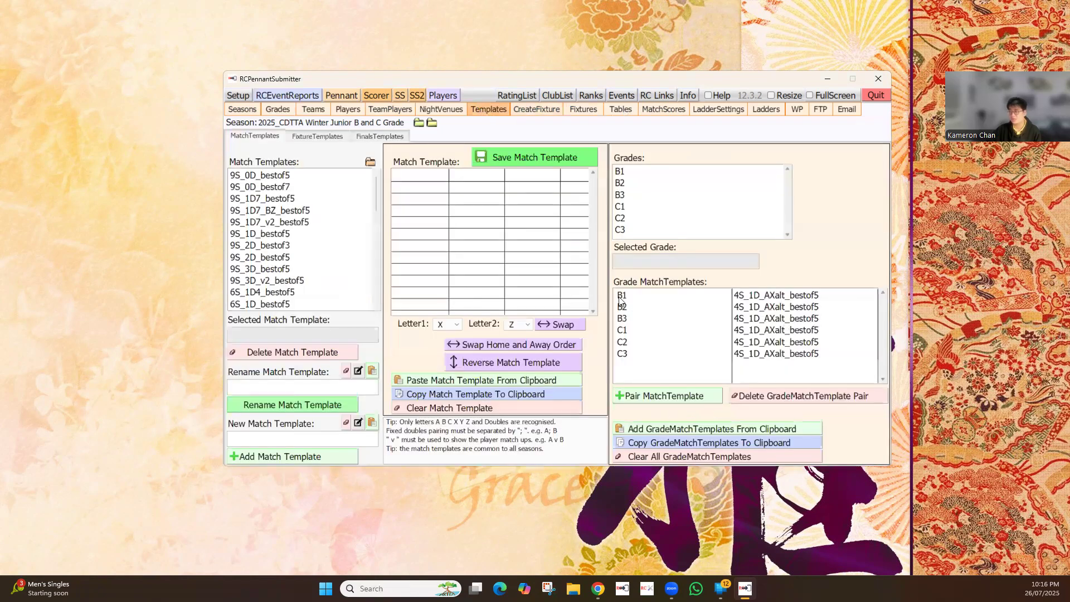
click(536, 109)
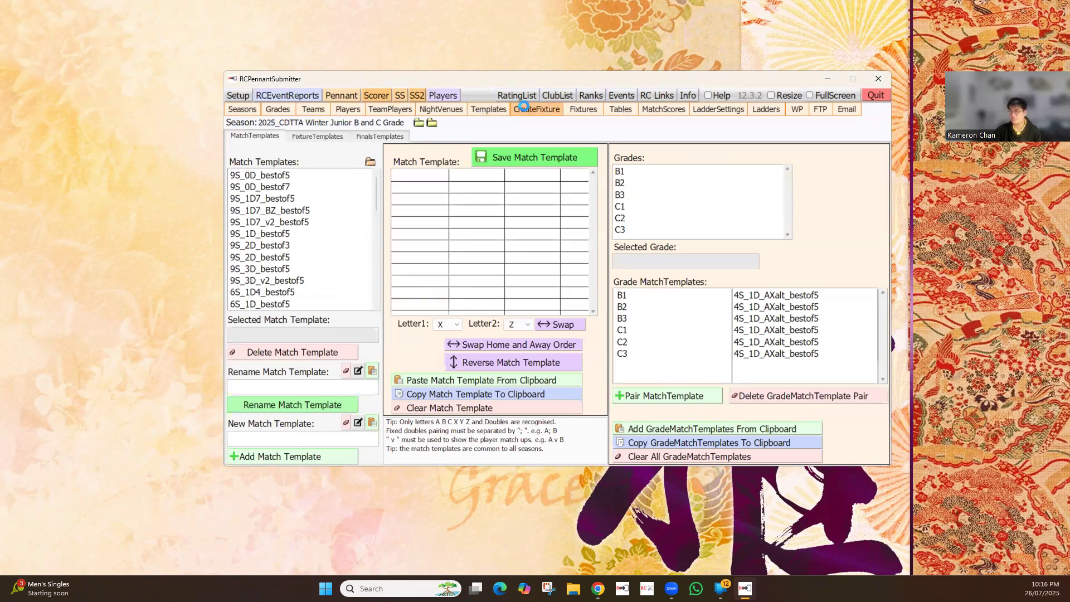
click(705, 111)
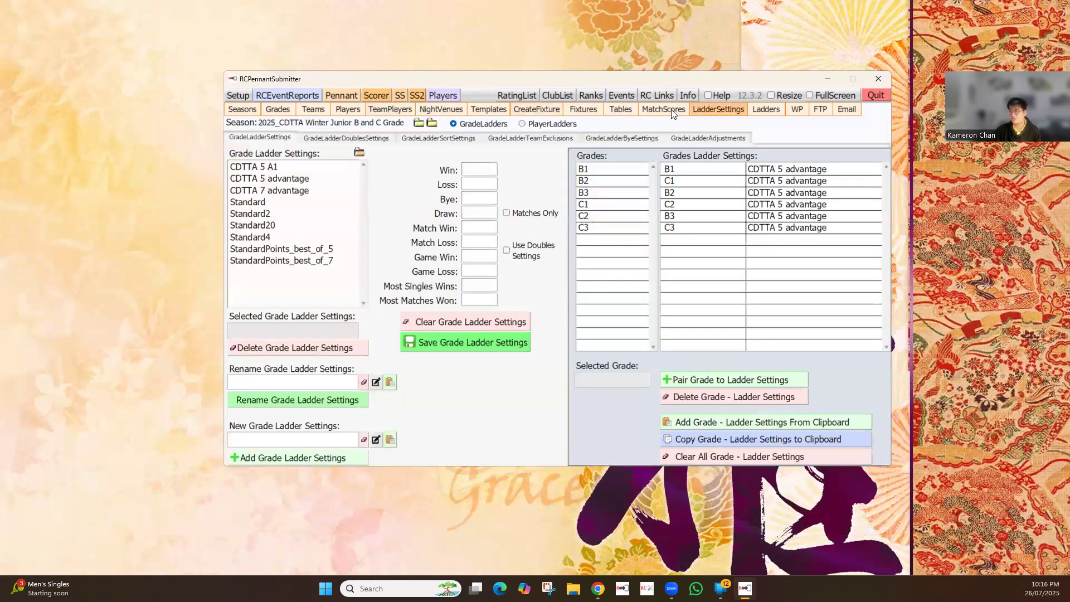
Check the C1 match scores and ladders in 2025_CDTTA Winter Junior B and C Grade
click(662, 108)
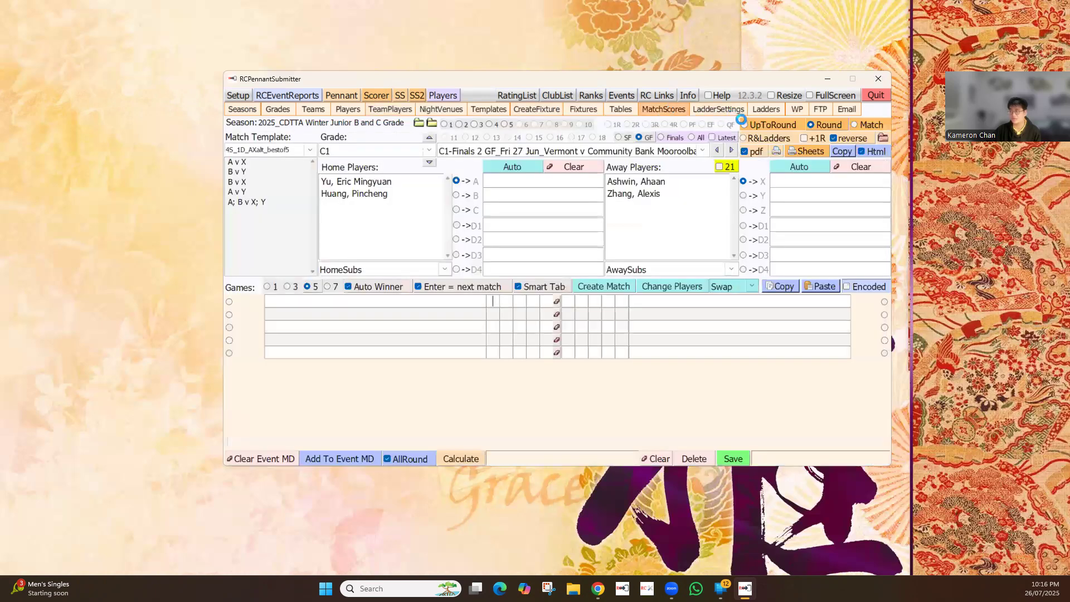
click(766, 109)
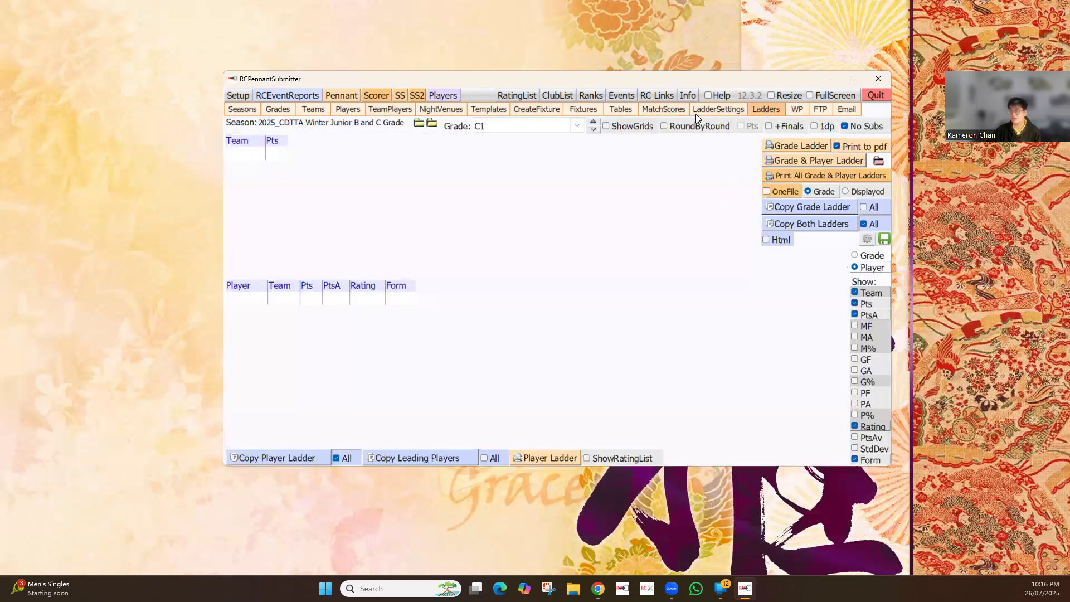
click(665, 108)
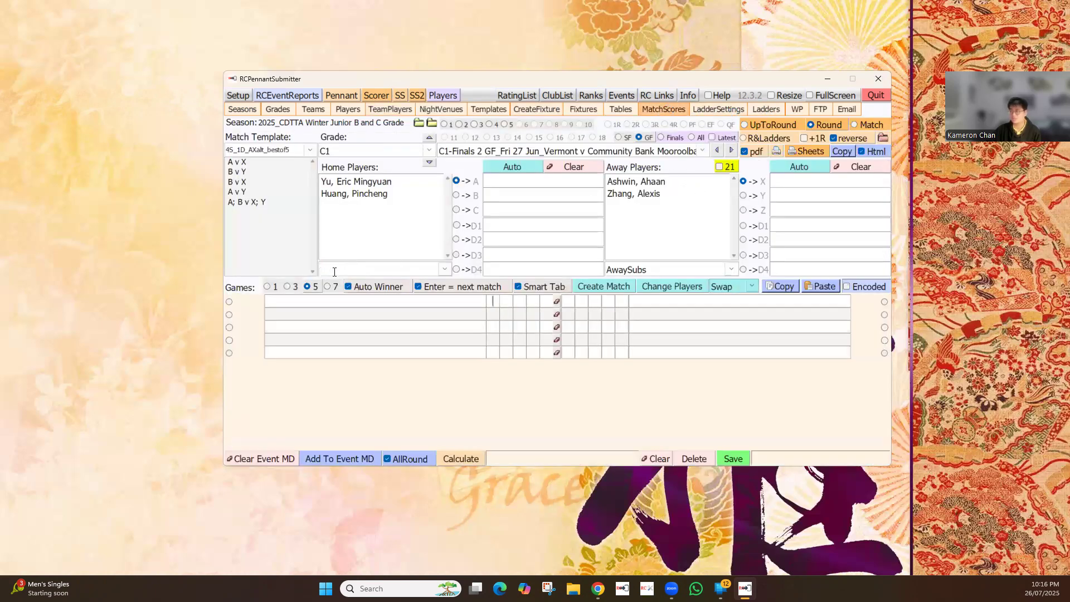
Select the 2025_CDTTA Winter Junior B and C Grade1 season and check its grade list
click(252, 109)
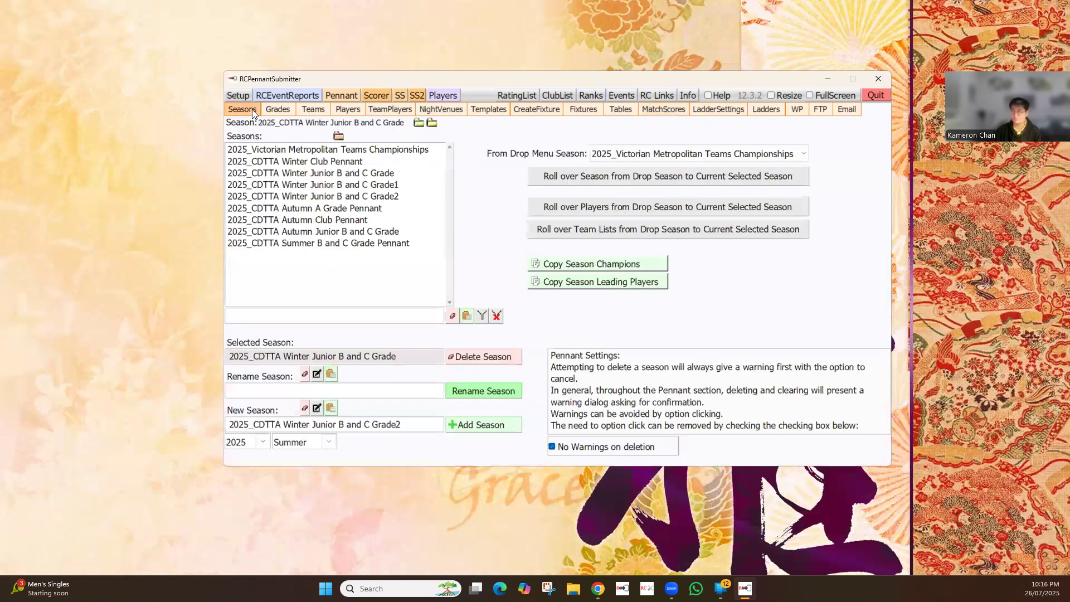
click(389, 187)
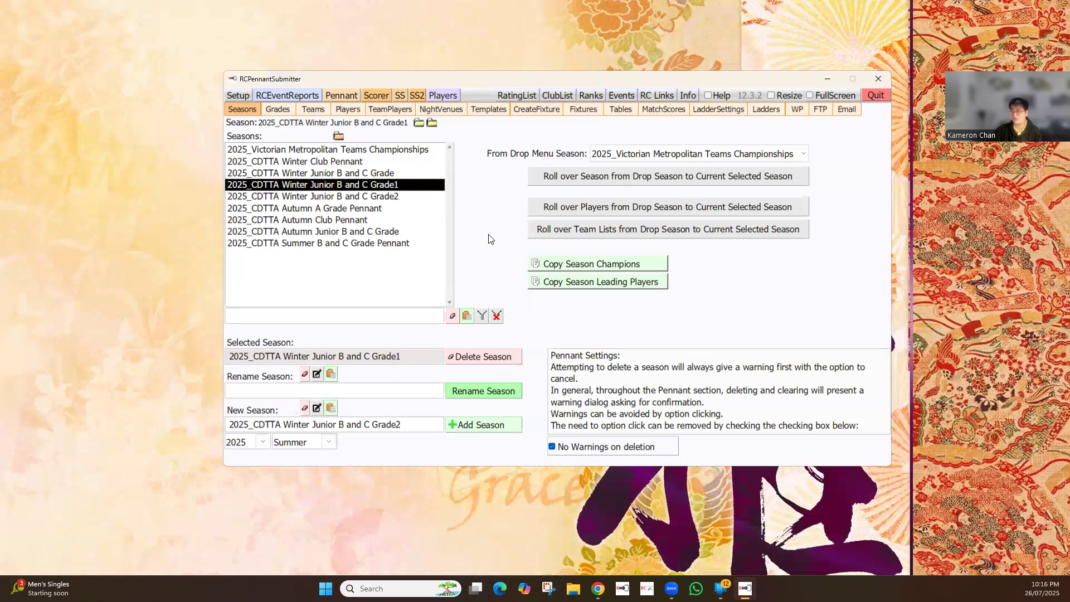
click(273, 107)
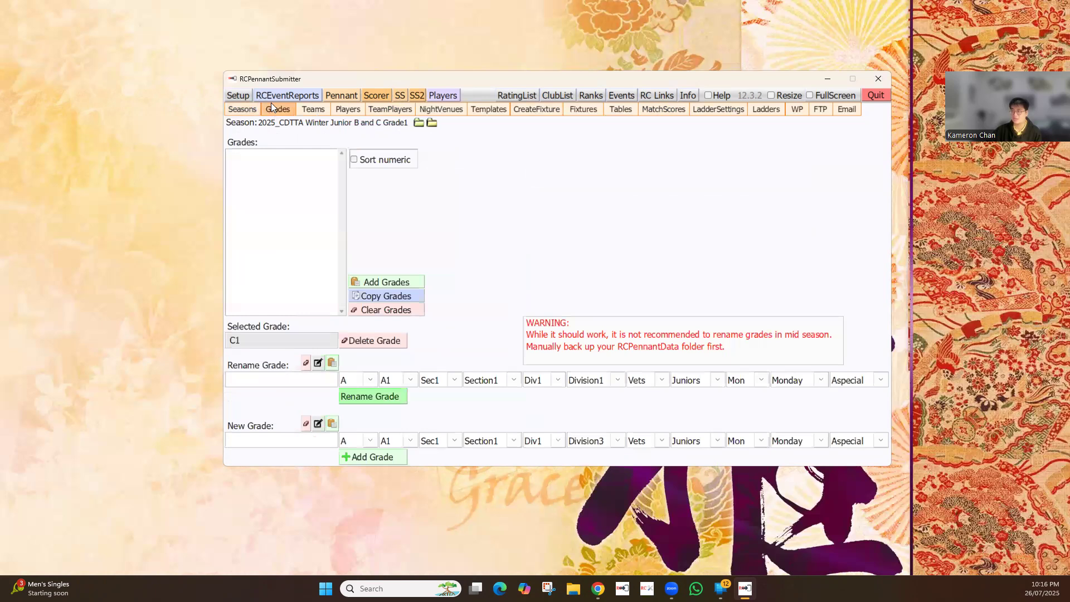
click(241, 111)
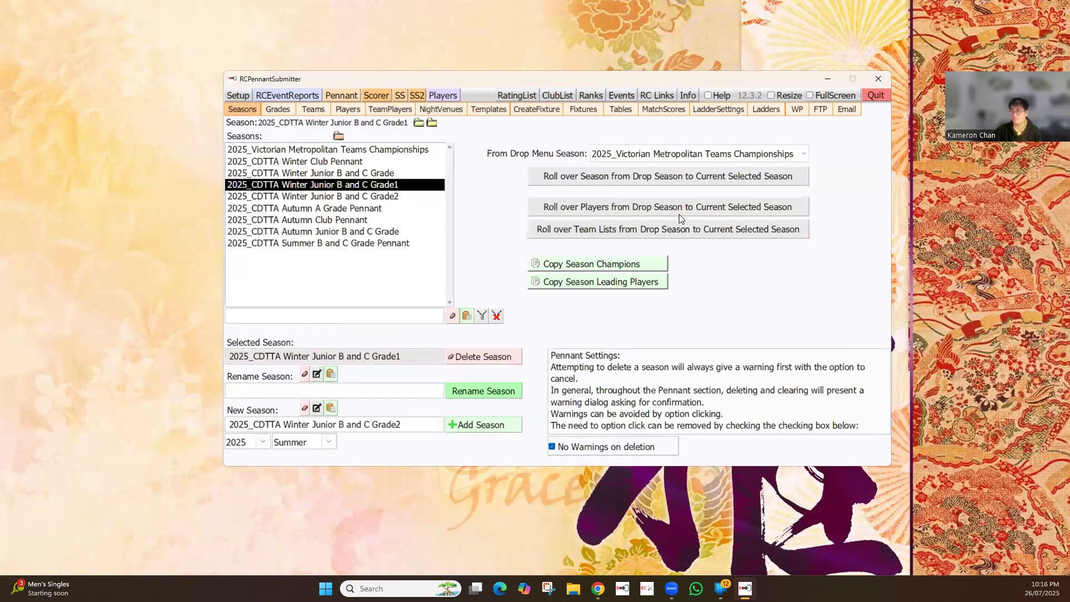
click(277, 106)
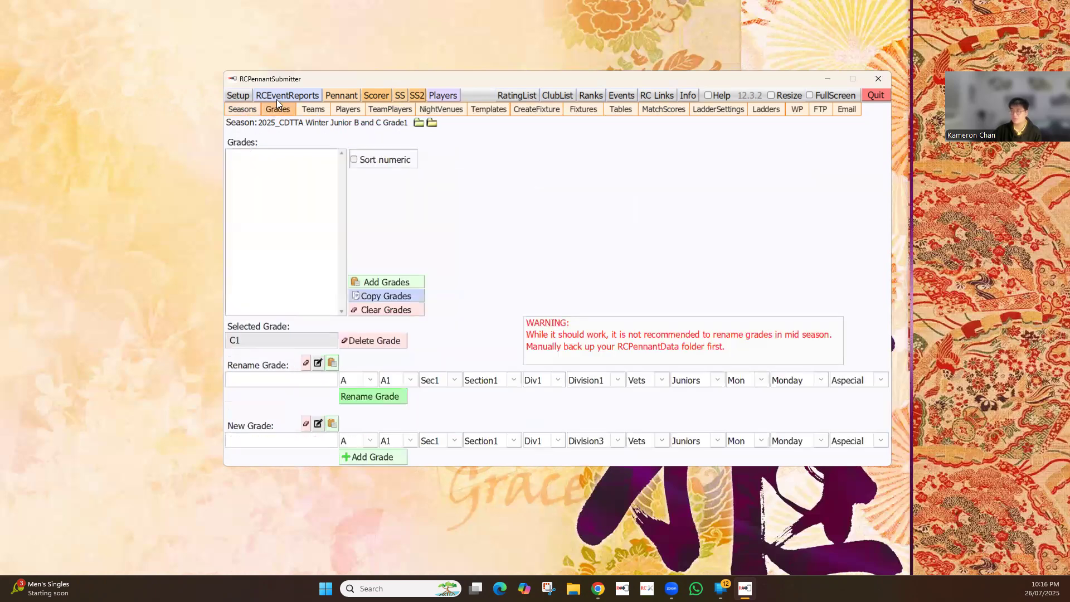
Check the teams, the full player list and the team players of 2025_CDTTA Winter Junior B and C Grade1
click(313, 110)
click(347, 111)
scroll(311, 207, down, 8)
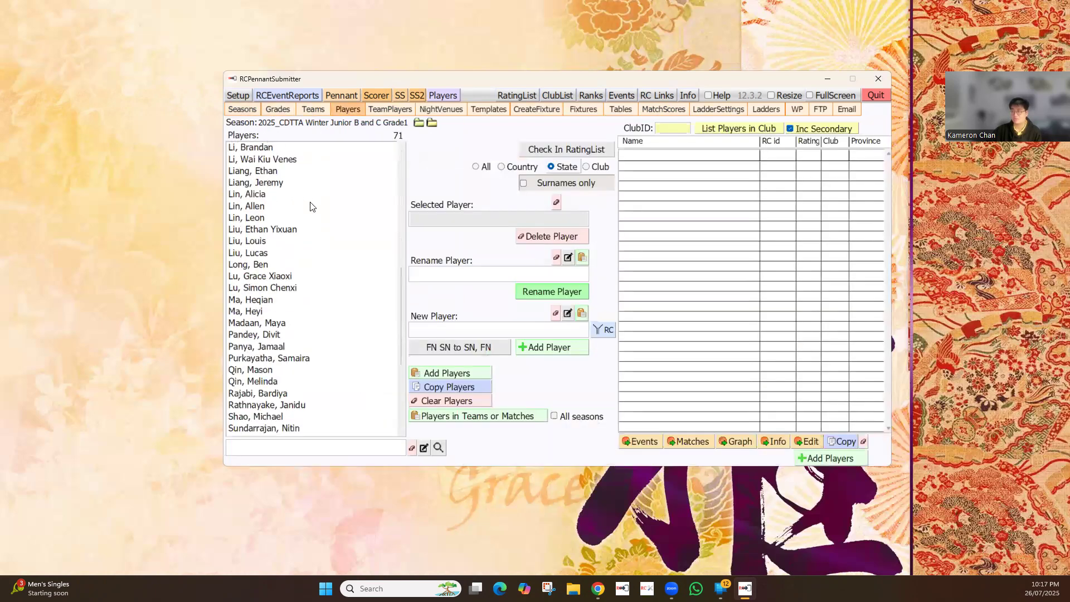
scroll(310, 207, down, 5)
scroll(311, 207, up, 12)
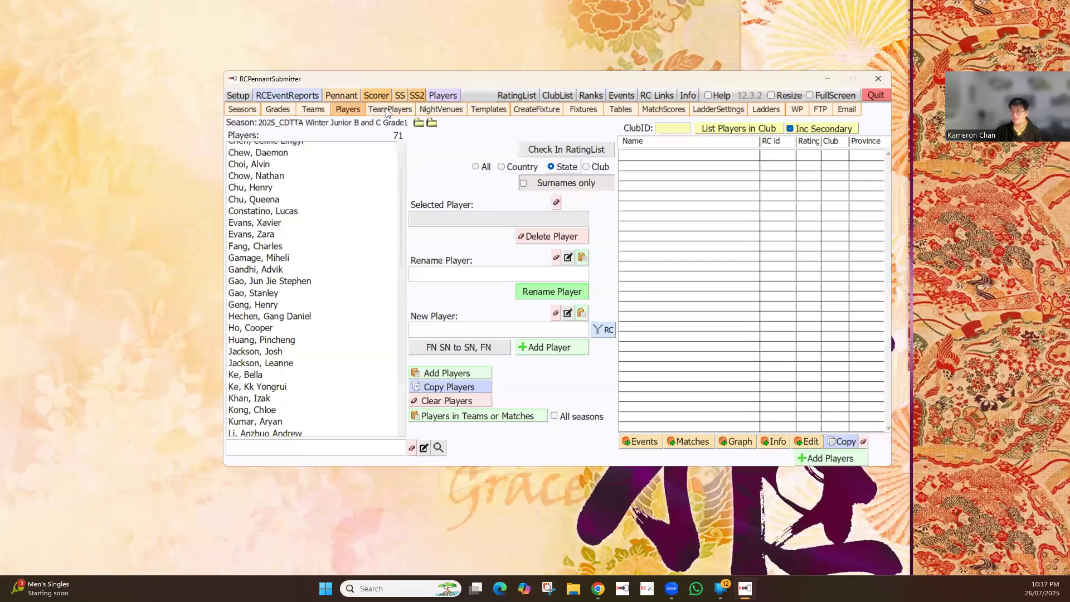
click(401, 111)
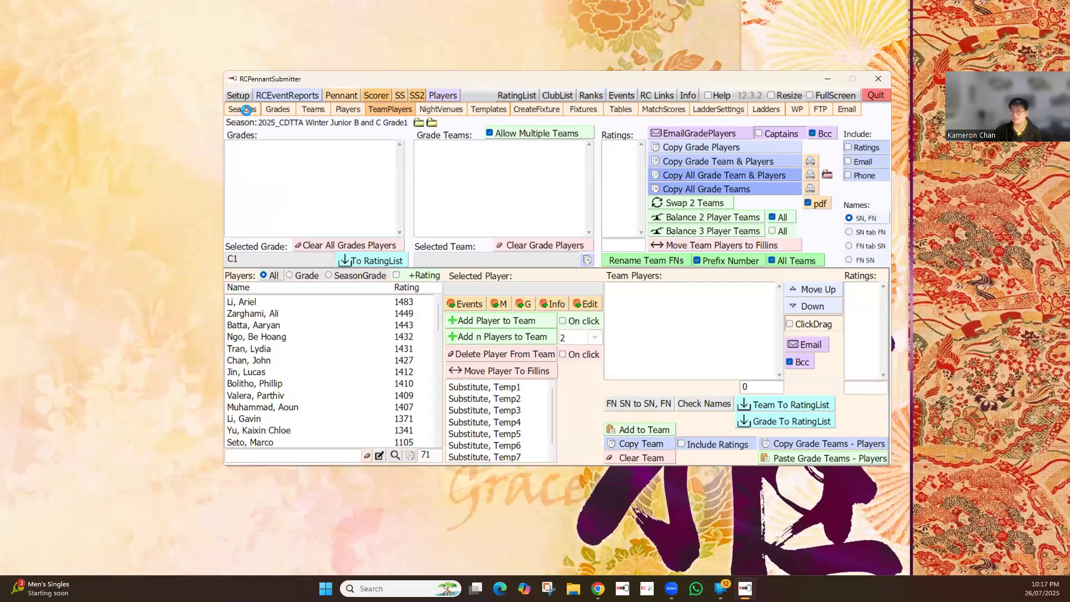
Select the 2025_CDTTA Winter Junior B and C Grade2 season and check its grades and teams list, including Olinda
click(246, 110)
click(373, 196)
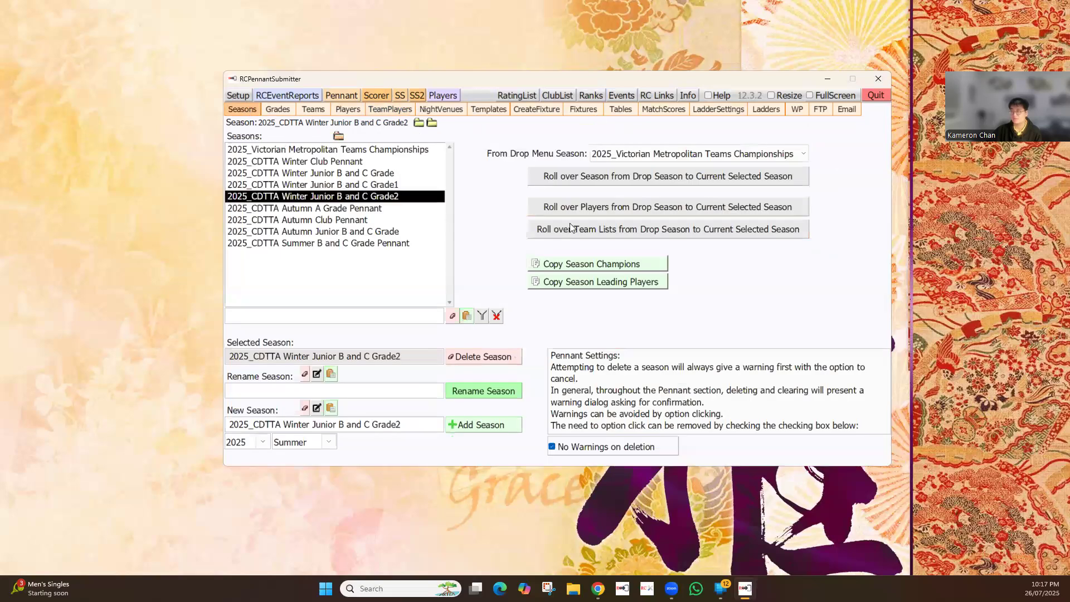
click(278, 113)
click(310, 110)
scroll(303, 186, down, 5)
click(254, 170)
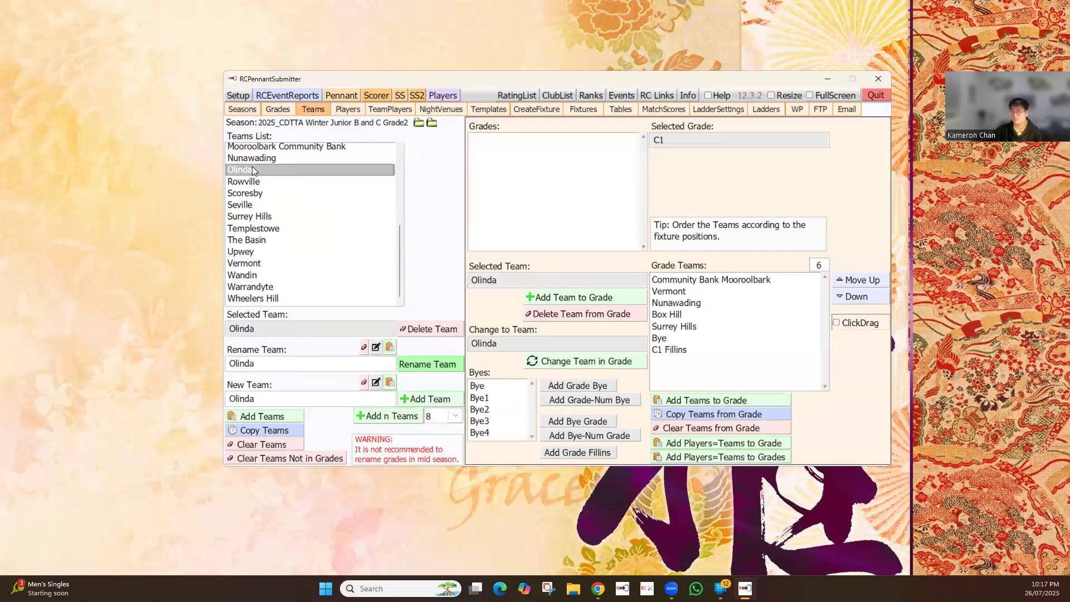
Check the players, team players, night venues and match templates of 2025_CDTTA Winter Junior B and C Grade2
click(347, 110)
click(403, 112)
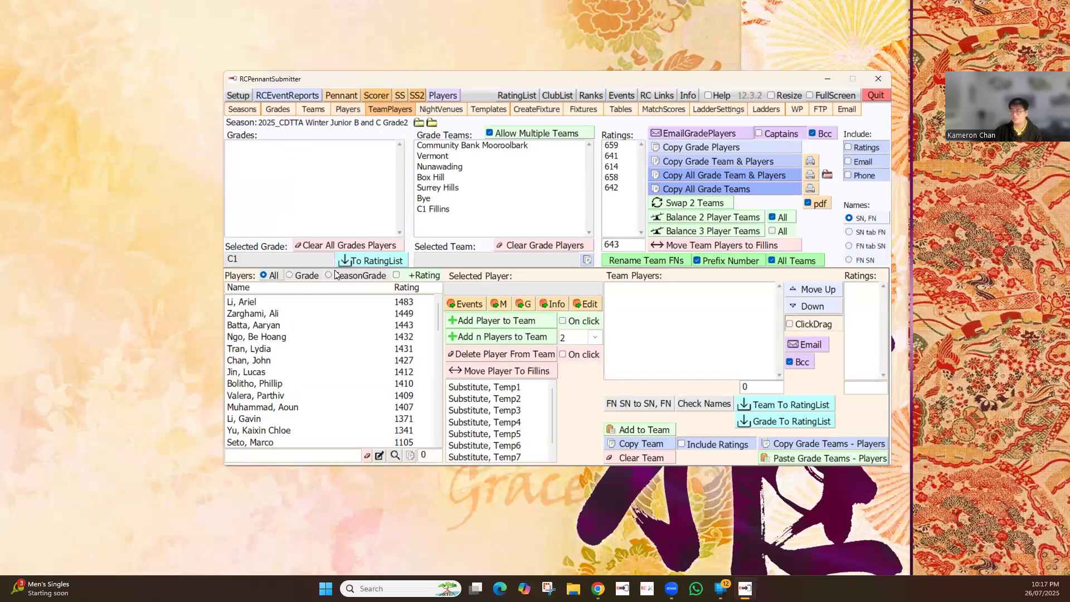
click(448, 111)
click(488, 110)
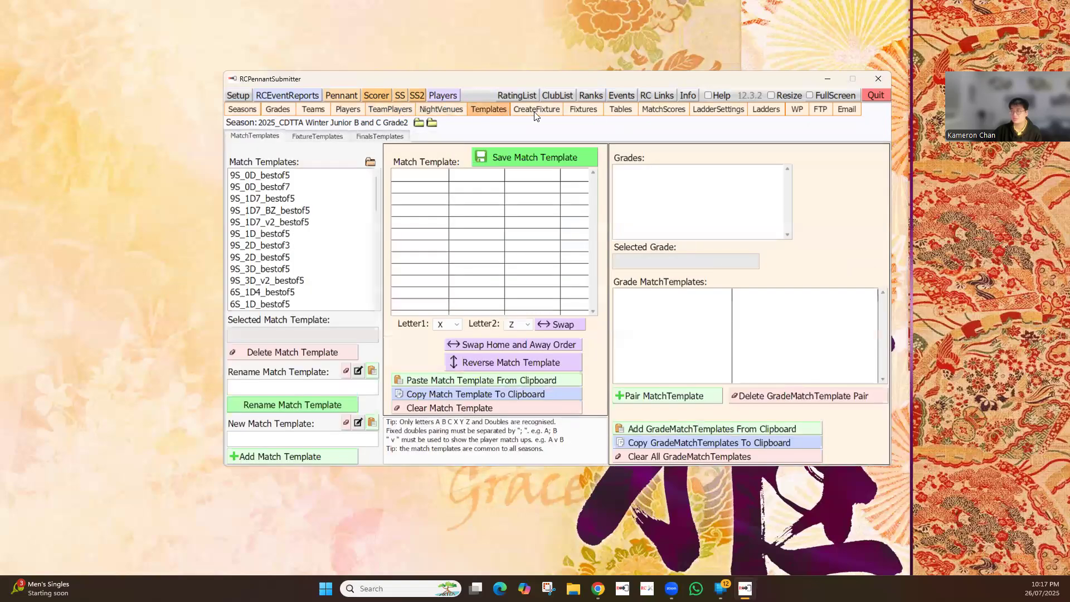
Reselect 2025_CDTTA Winter Junior B and C Grade2 and set 2025_CDTTA Autumn Junior B and C Grade as the rollover source
click(247, 113)
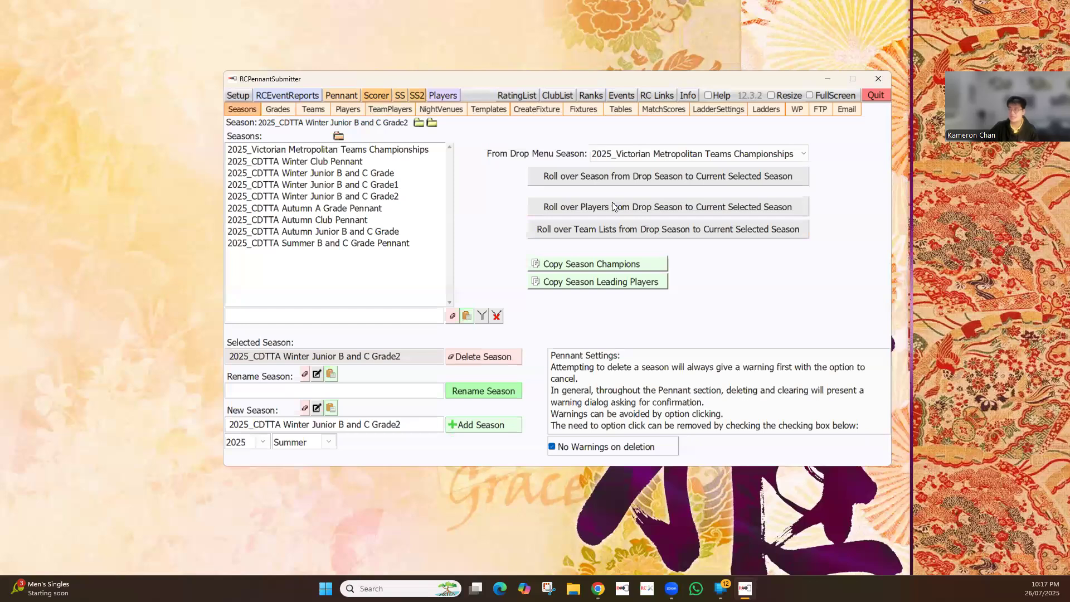
click(386, 196)
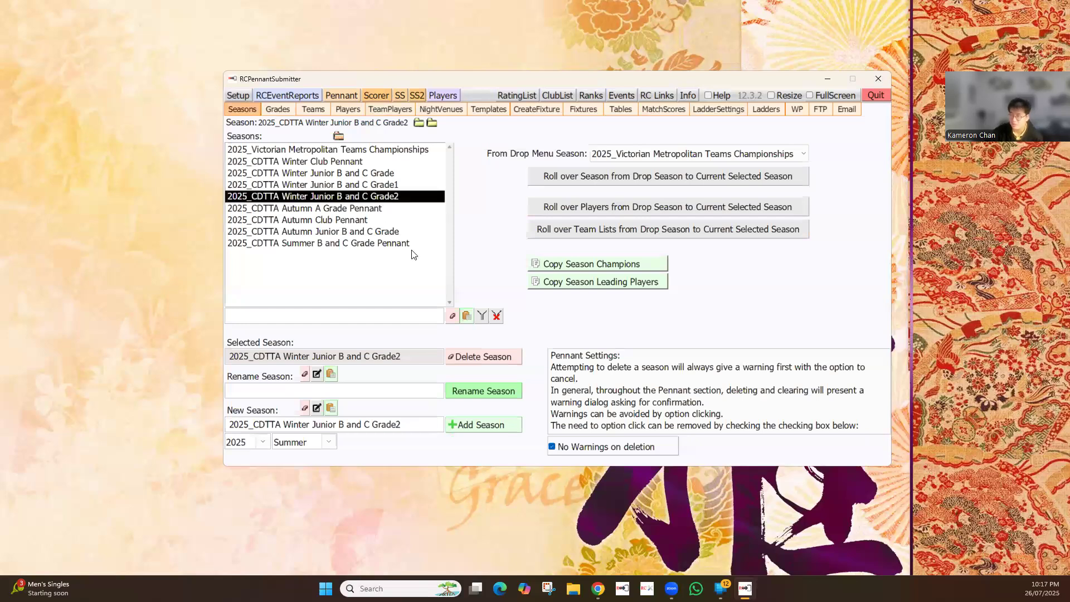
click(658, 154)
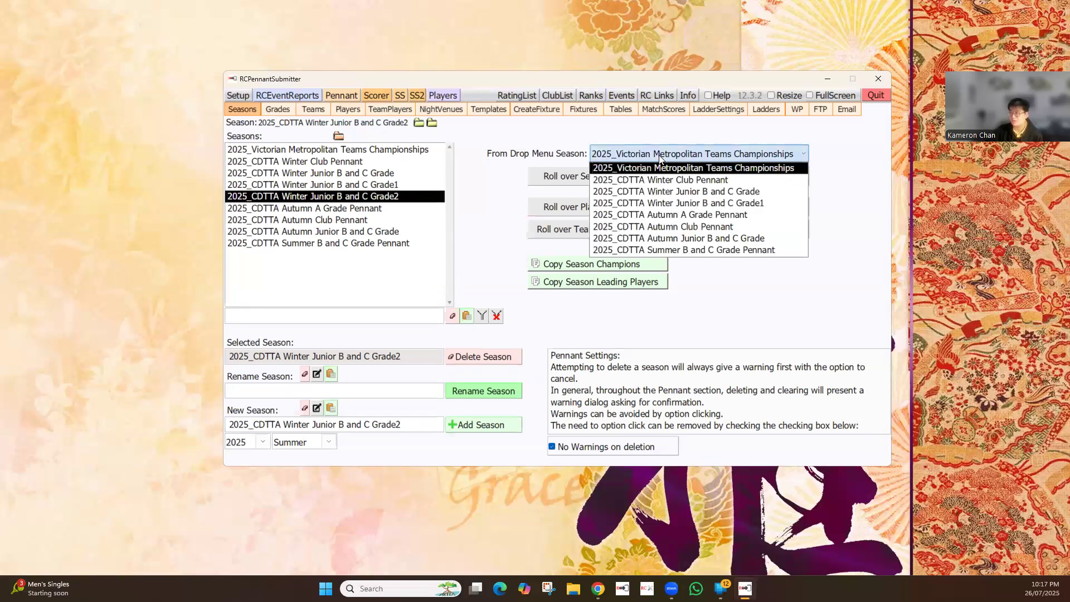
click(684, 238)
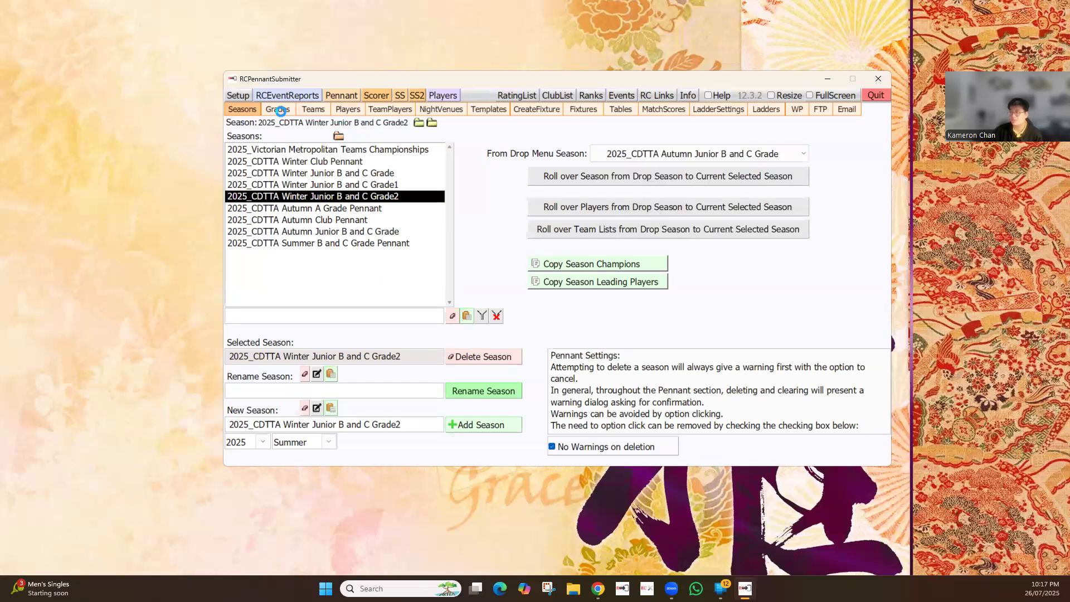
Recheck the Grade2 season's teams, player list and team players
click(318, 111)
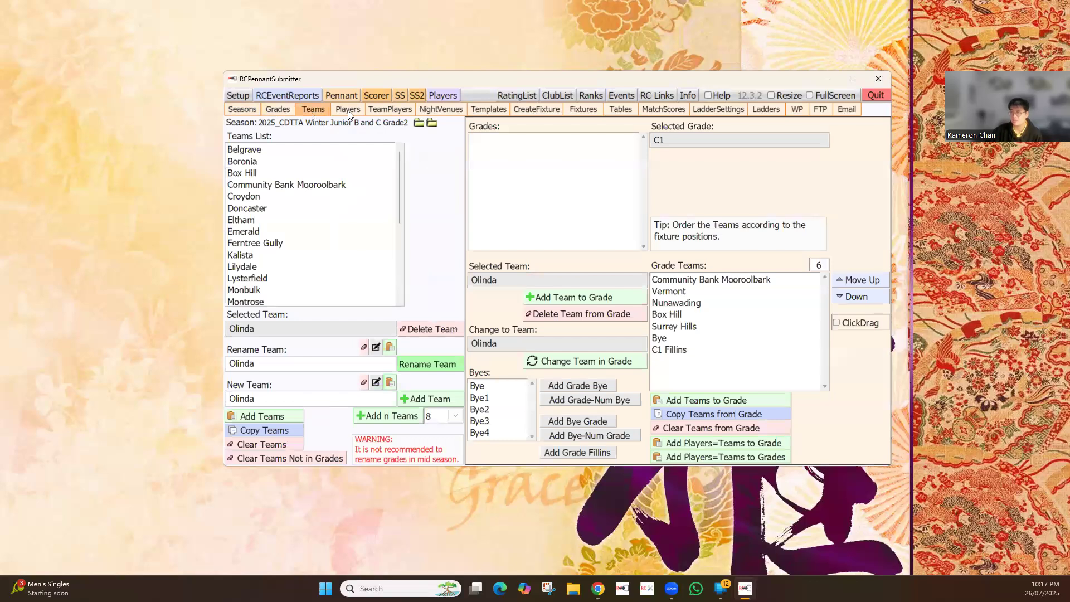
click(344, 109)
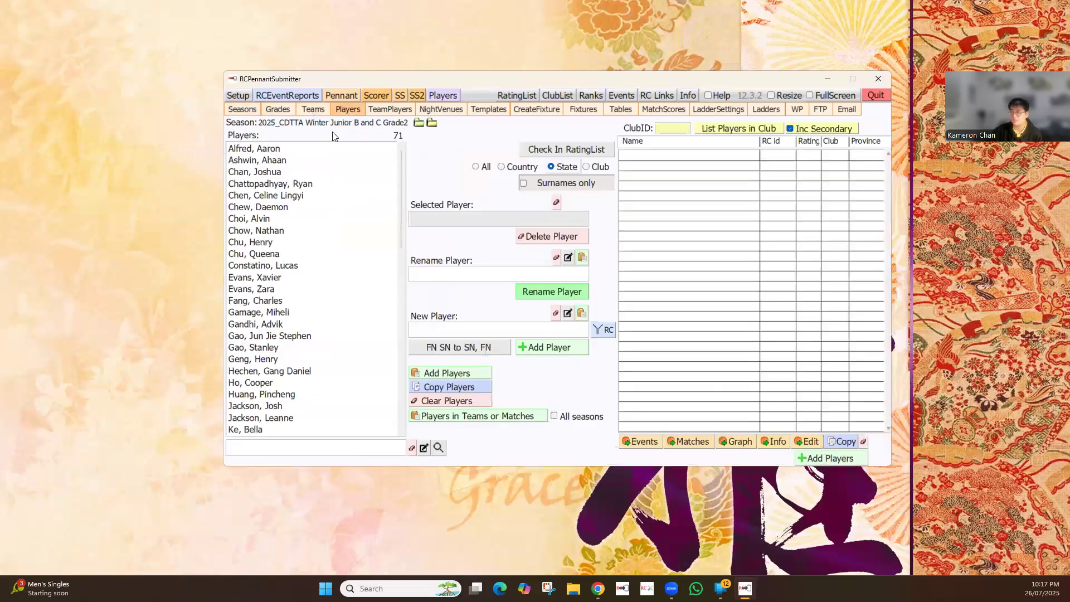
click(288, 219)
click(398, 111)
click(339, 114)
Add a new grade B1 to 2025_CDTTA Winter Junior B and C Grade2 and select it
click(288, 111)
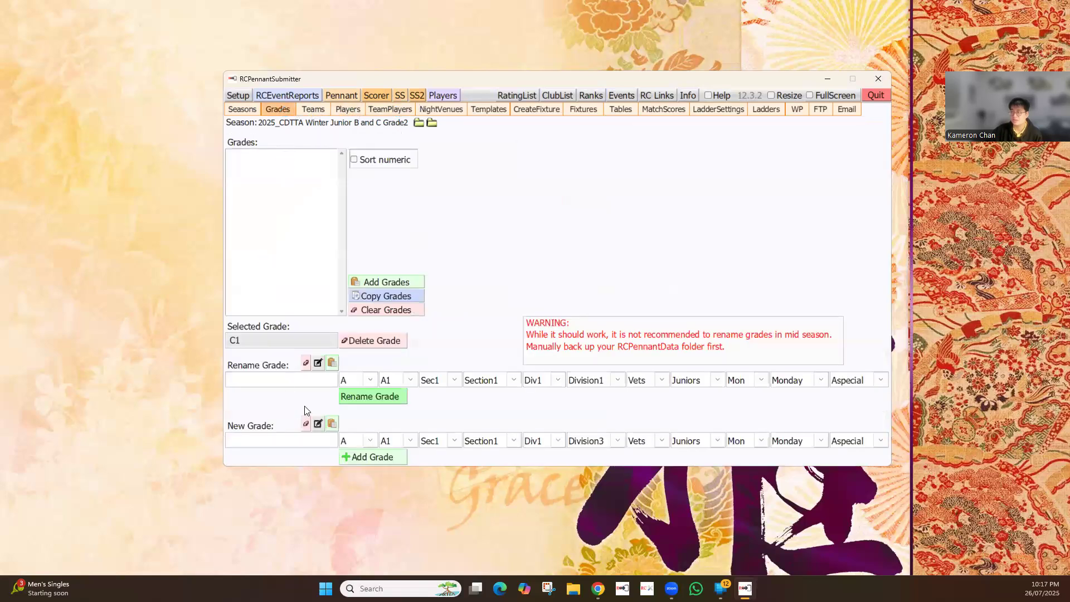
click(369, 440)
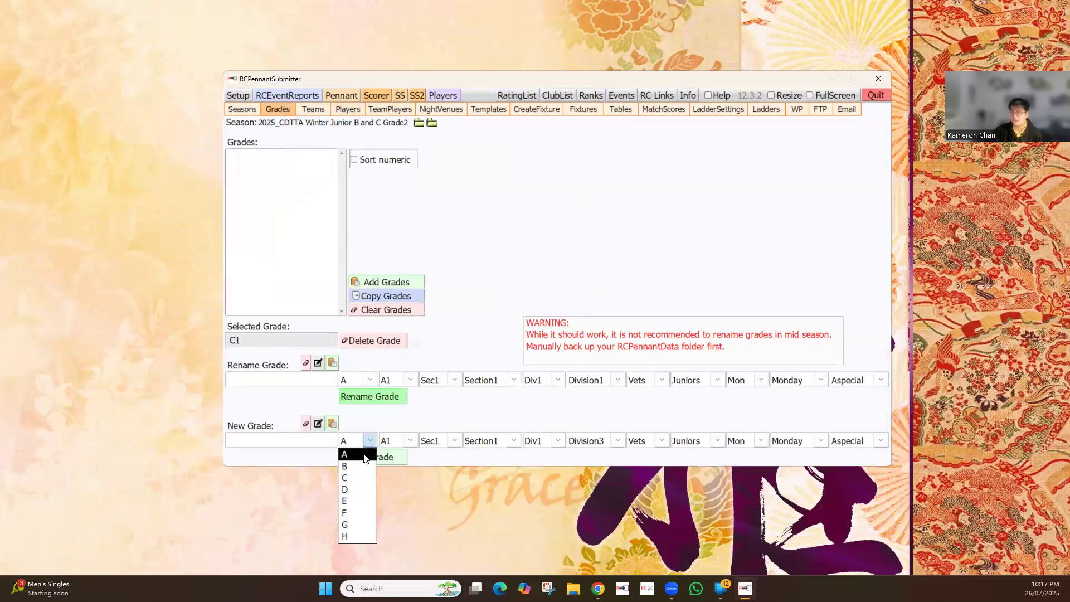
click(362, 466)
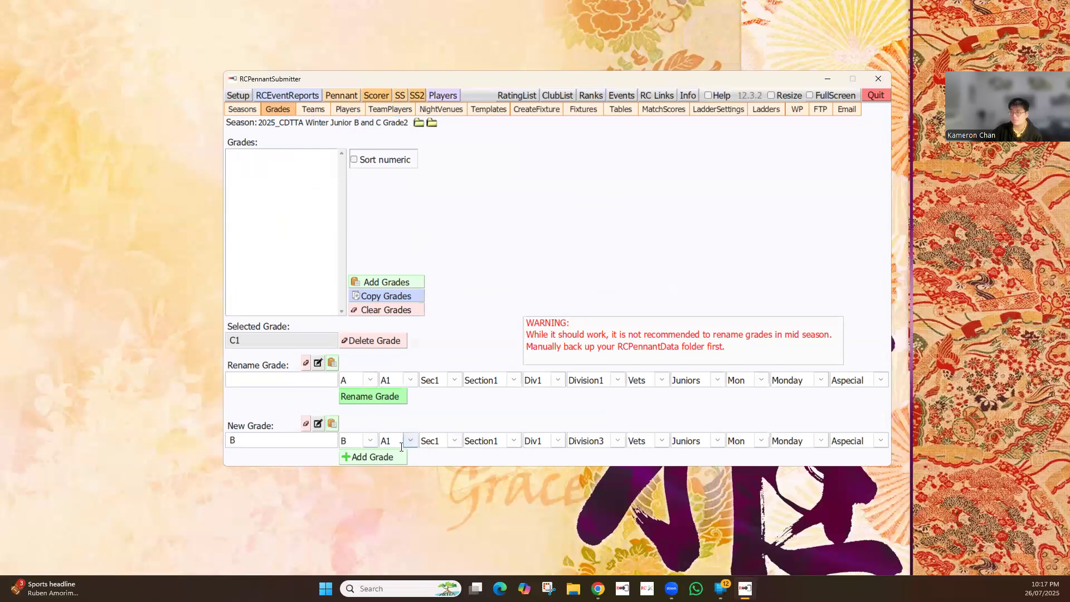
click(411, 440)
click(393, 273)
click(366, 457)
click(262, 157)
Add the teams Belgrave, Boronia and Box Hill to grade B1
click(316, 110)
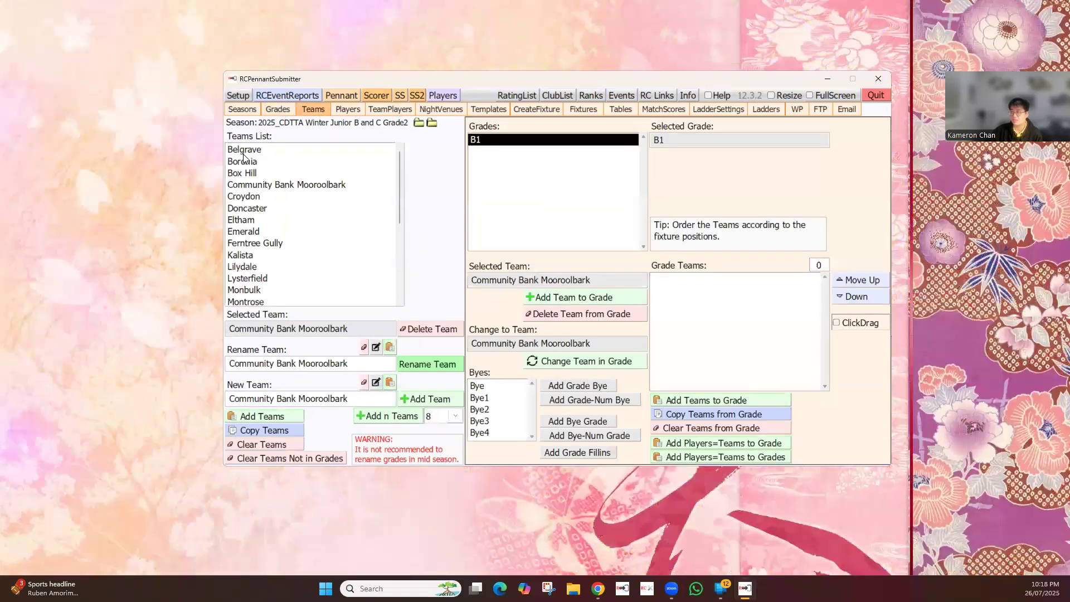
click(564, 299)
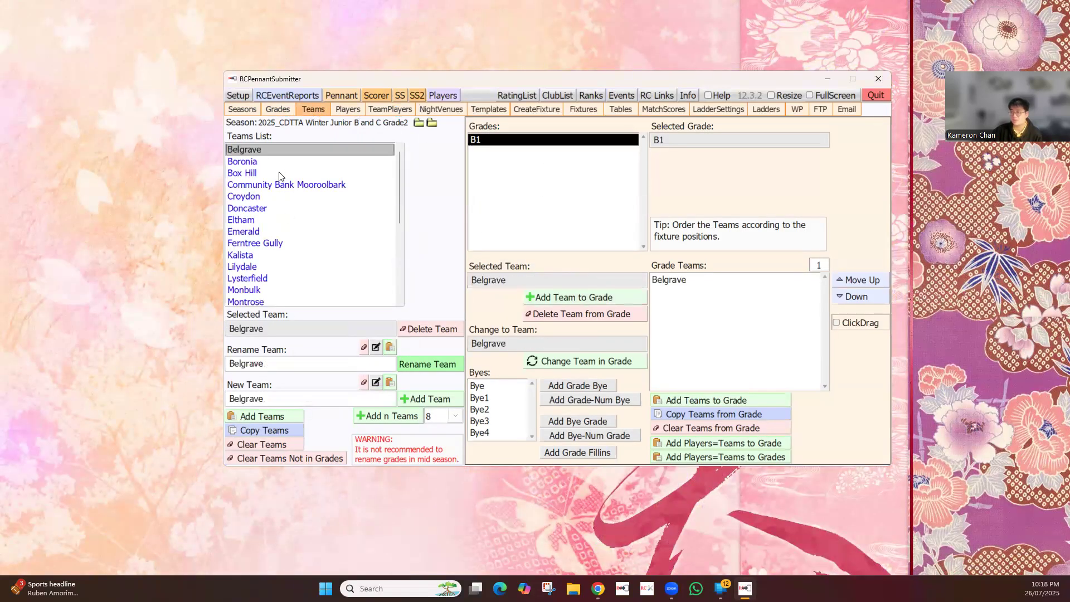
click(567, 302)
Check the team players and ratings of Belgrave, Boronia and Box Hill in grade B1
click(344, 109)
click(388, 109)
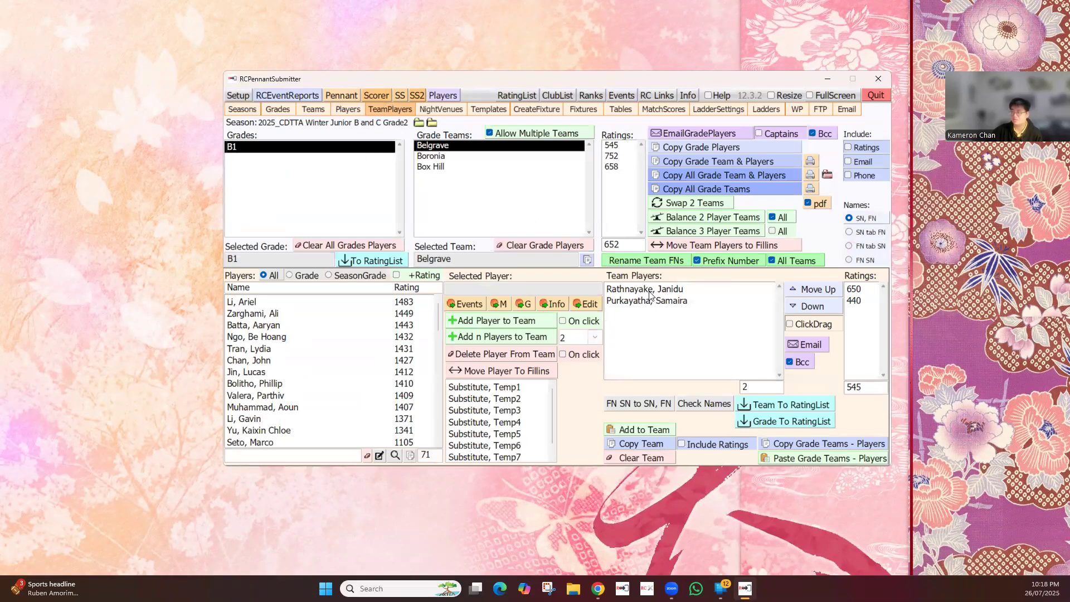
click(449, 157)
click(447, 168)
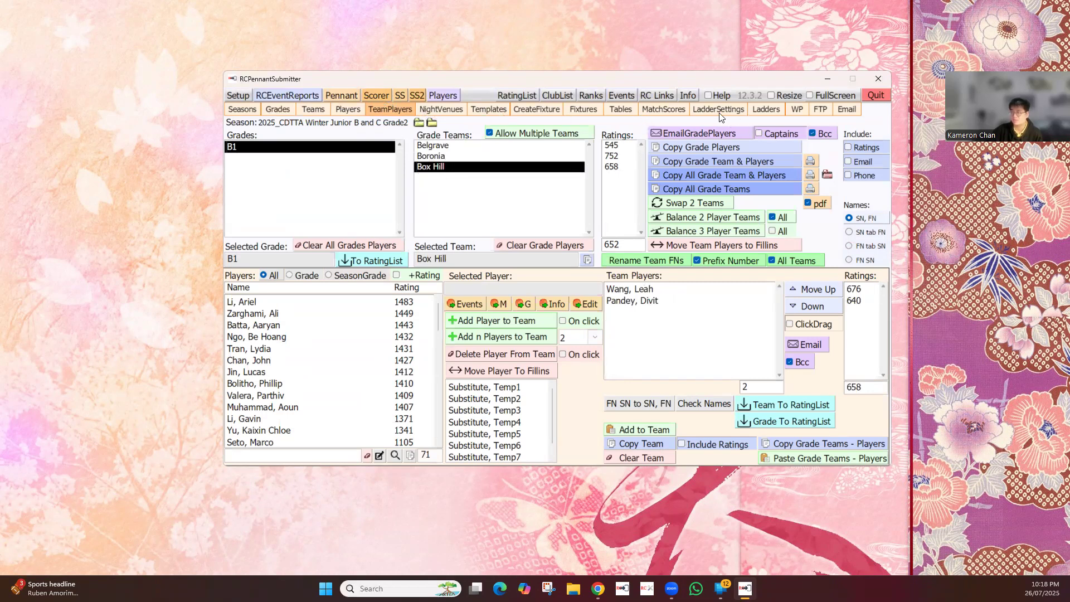
Go through the three 2025_CDTTA Winter Junior B and C Grade seasons in the season list to compare them
click(248, 111)
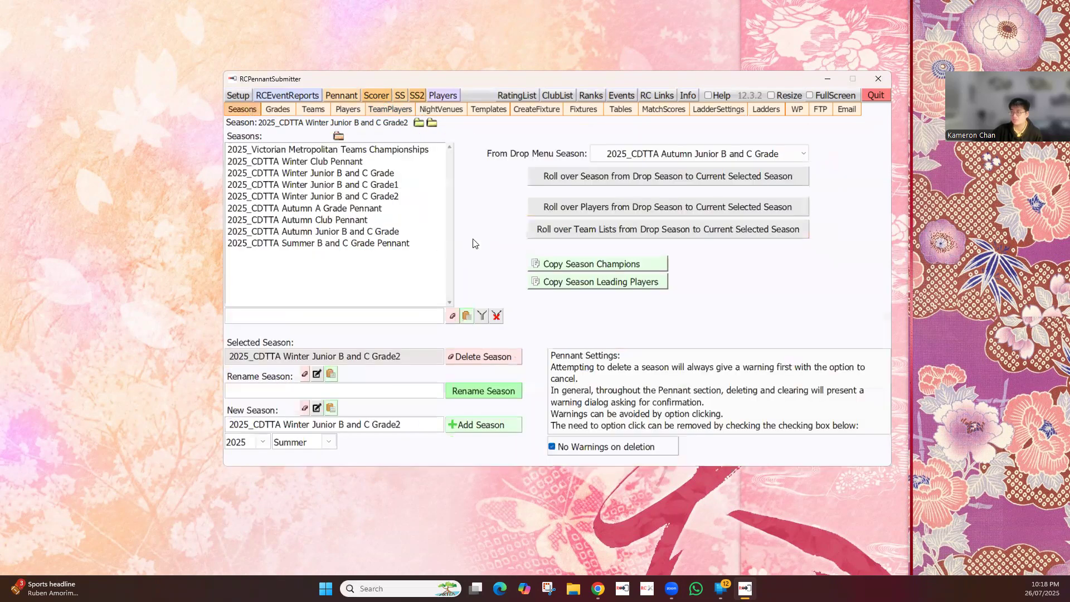
click(392, 173)
click(388, 184)
click(386, 197)
click(386, 181)
click(387, 176)
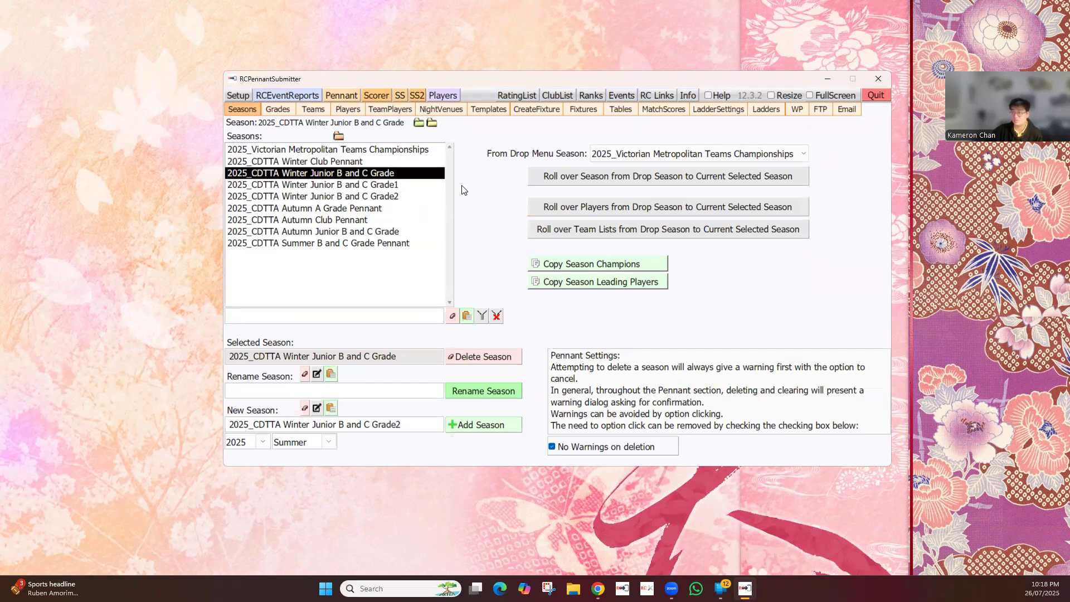
click(339, 188)
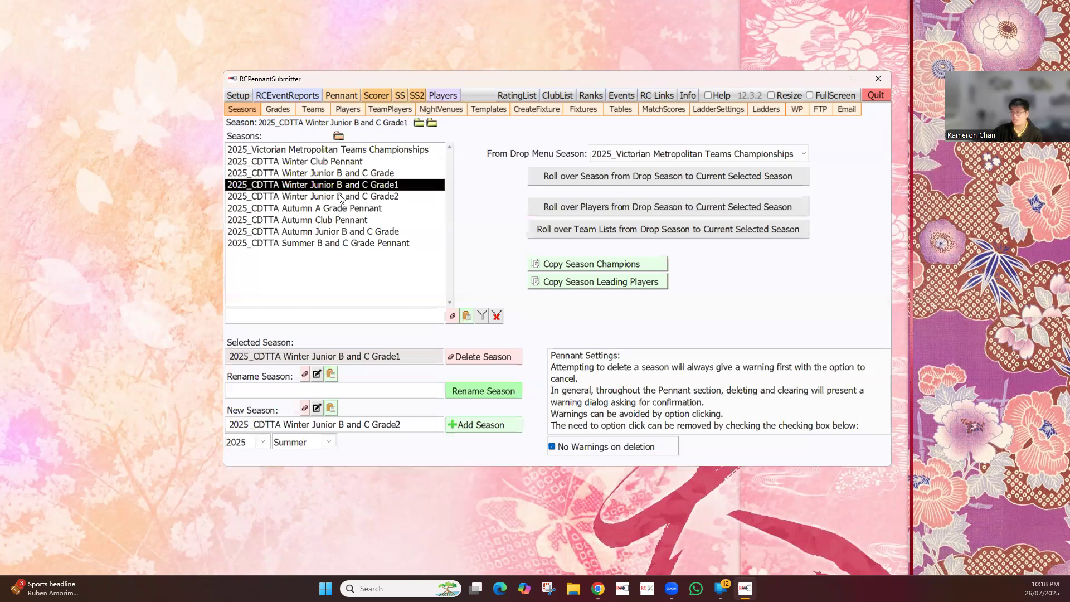
click(339, 198)
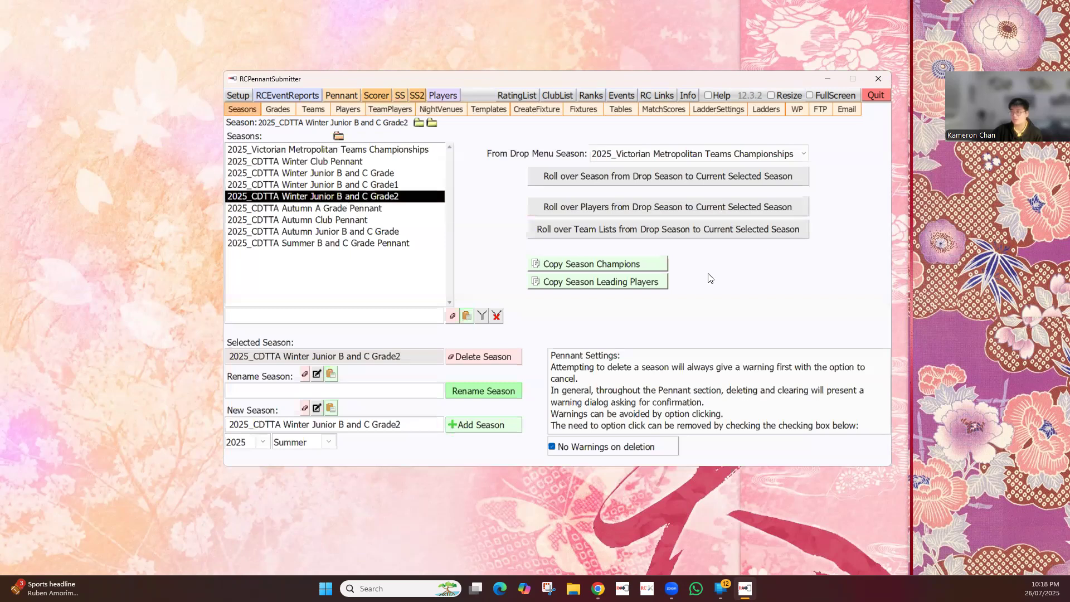
Delete the 2025_CDTTA Winter Junior B and C Grade1 season and confirm the deletion
click(371, 189)
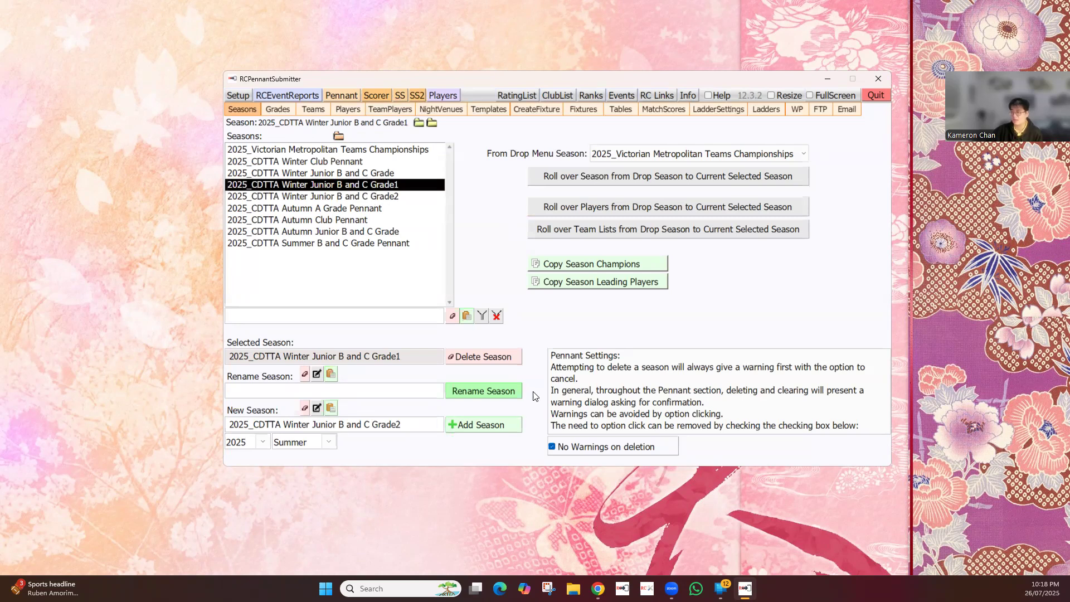
click(511, 357)
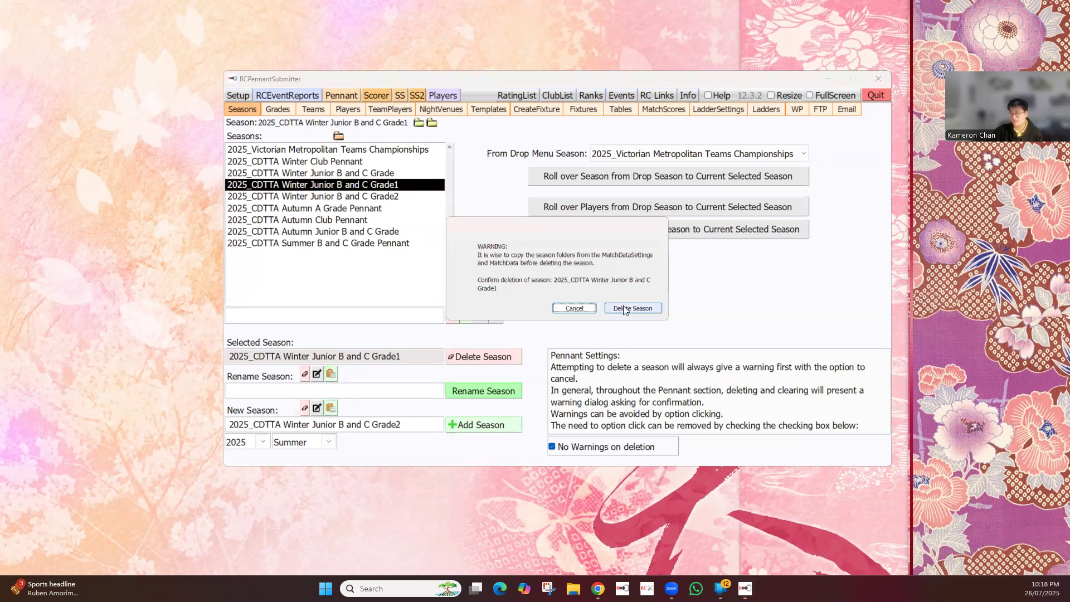
click(624, 309)
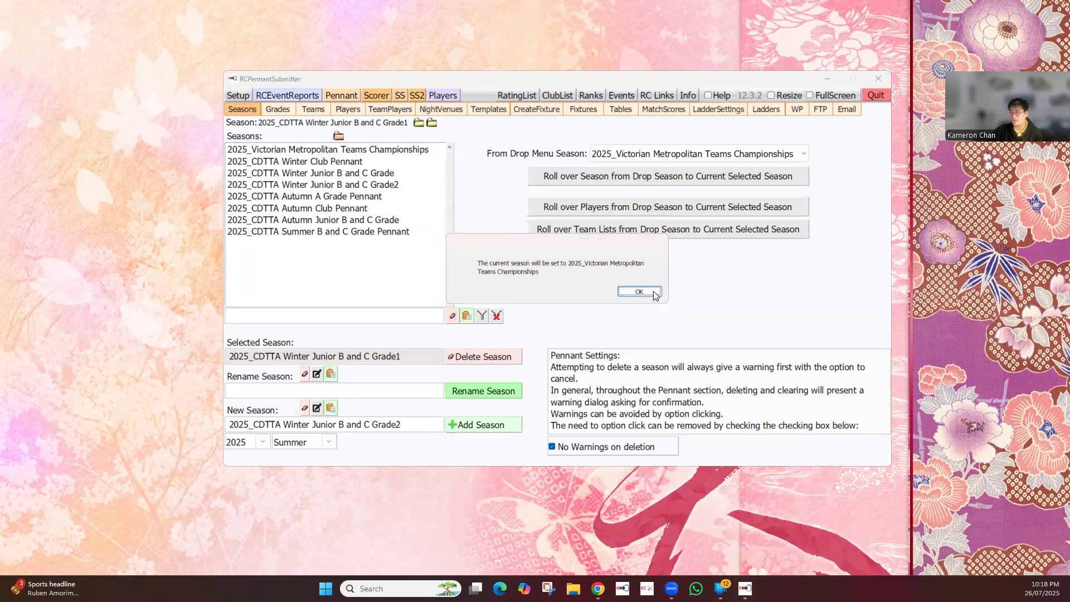
Delete the 2025_CDTTA Winter Junior B and C Grade2 season and acknowledge the change of current season
click(652, 292)
click(358, 185)
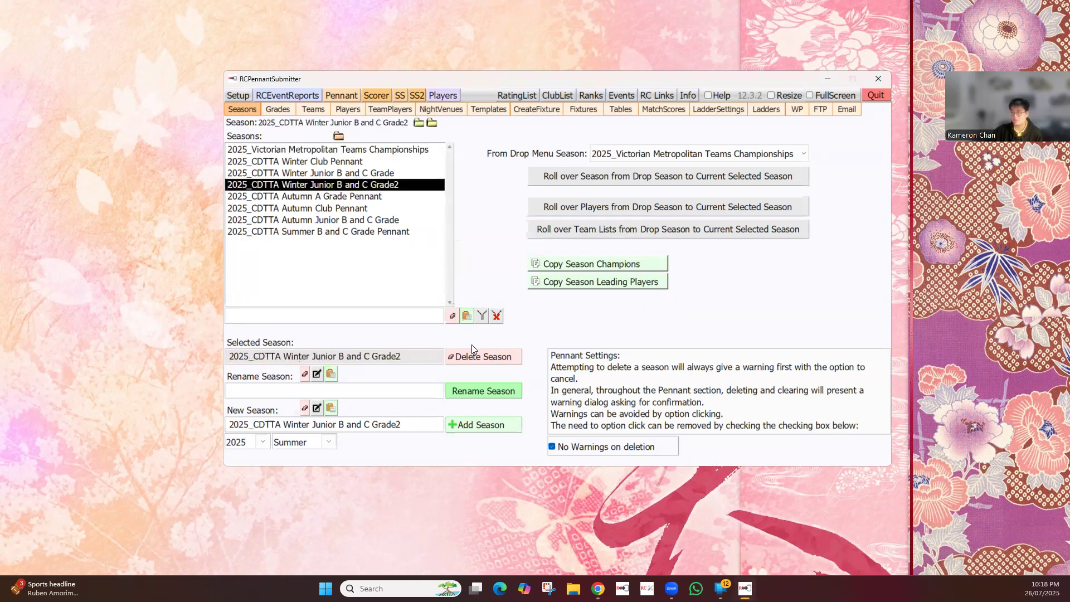
click(483, 357)
click(633, 311)
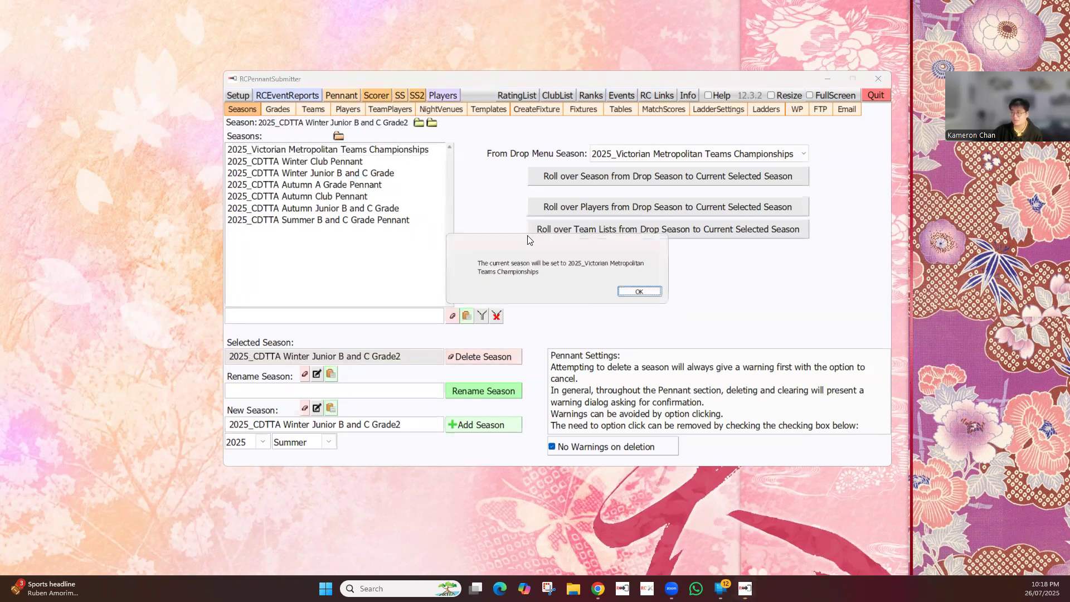
click(639, 291)
Select the 2025_CDTTA Winter Junior B and C Grade season and look through its grades, teams, players, team players and home nights
click(341, 175)
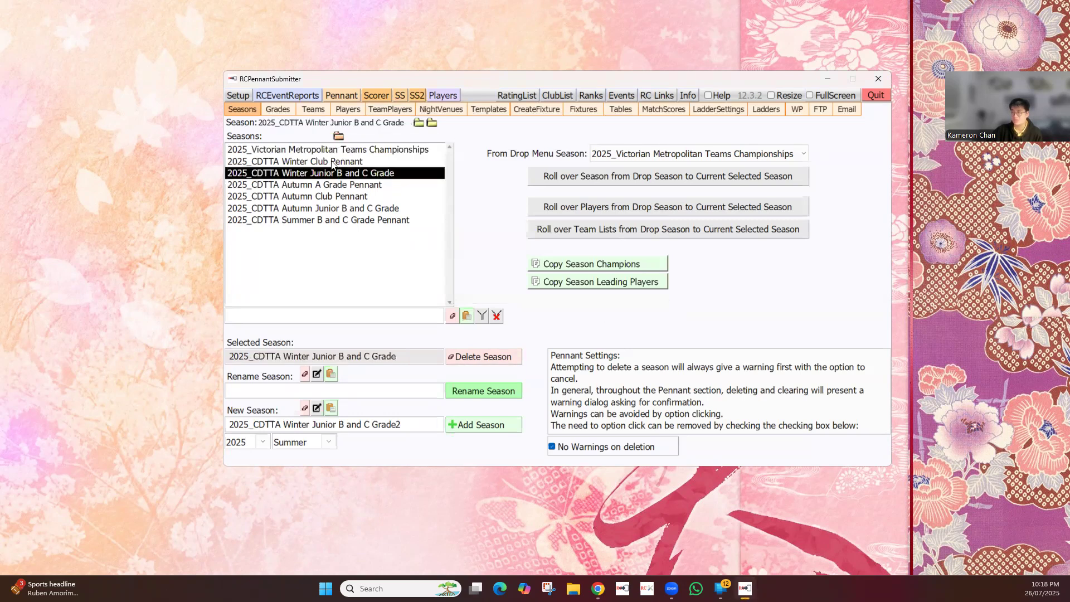
click(281, 113)
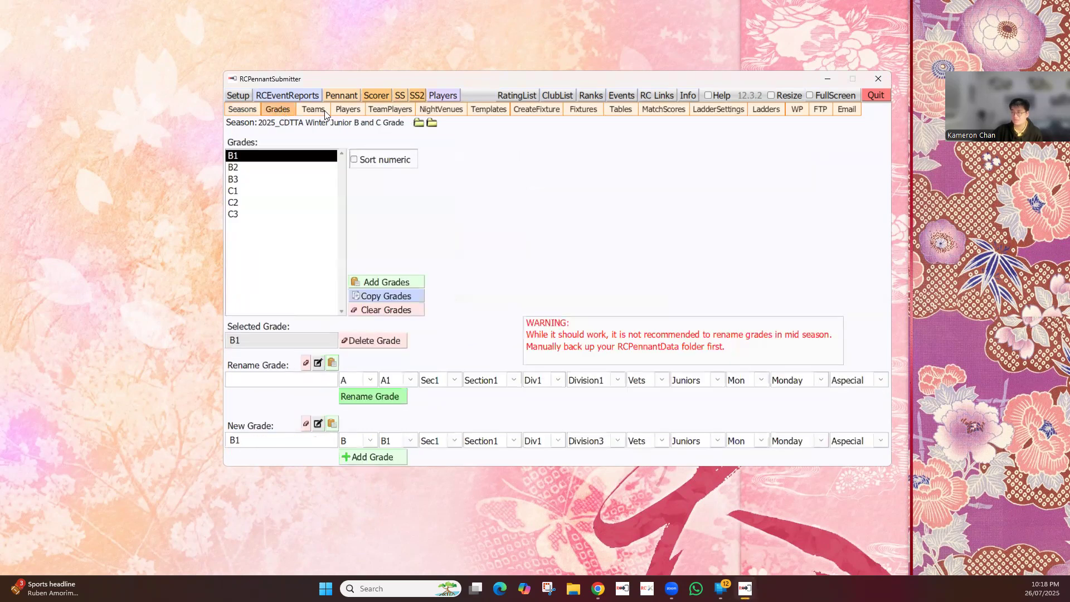
click(323, 111)
click(347, 110)
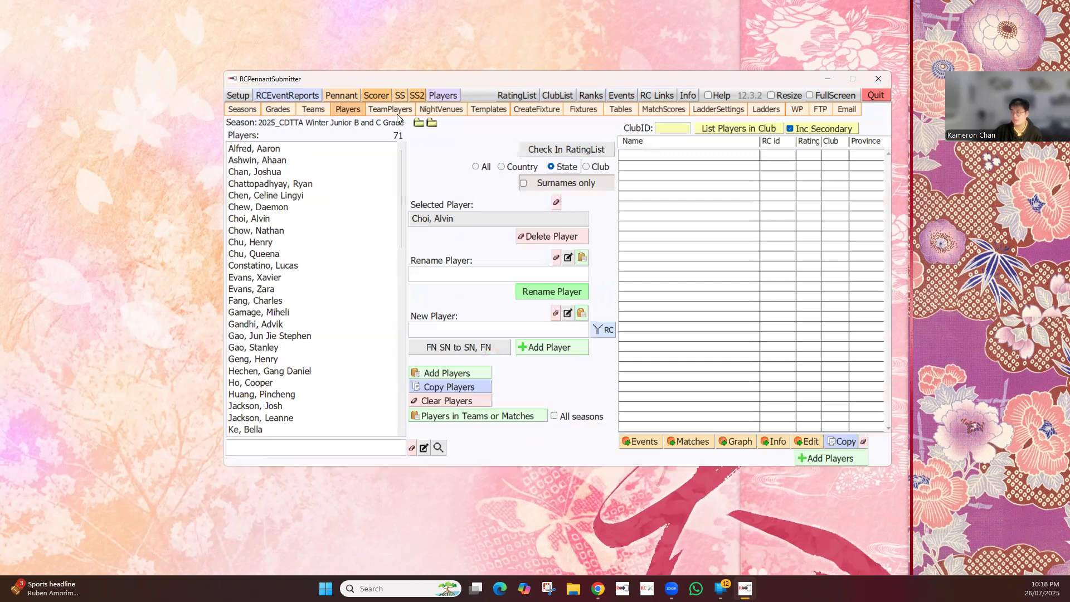
click(398, 111)
click(444, 111)
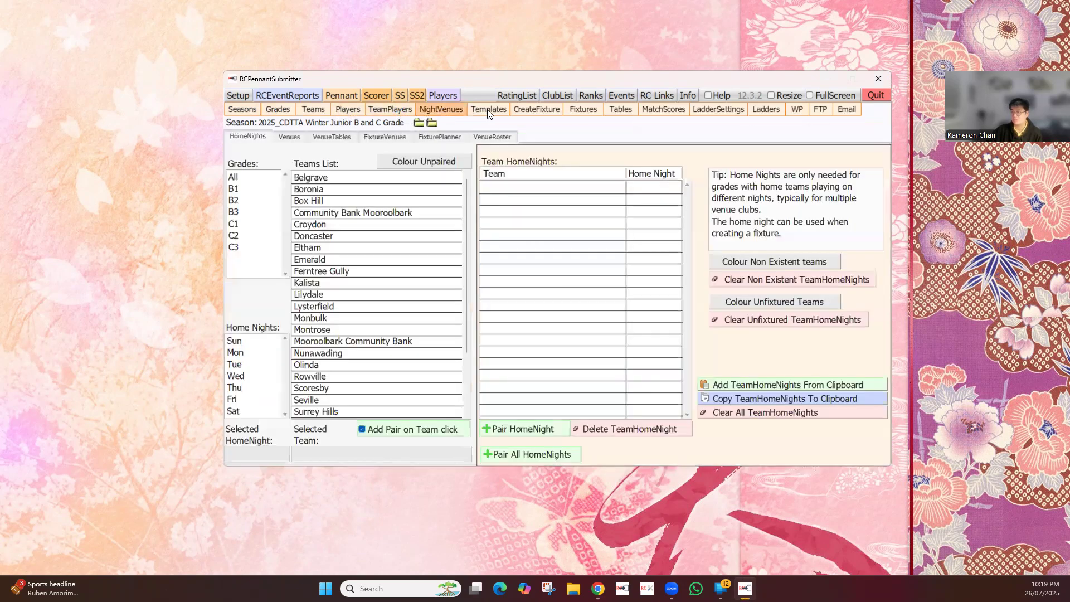
Review the season's match and finals templates, then the created fixture and fixture list for grade B1
click(502, 110)
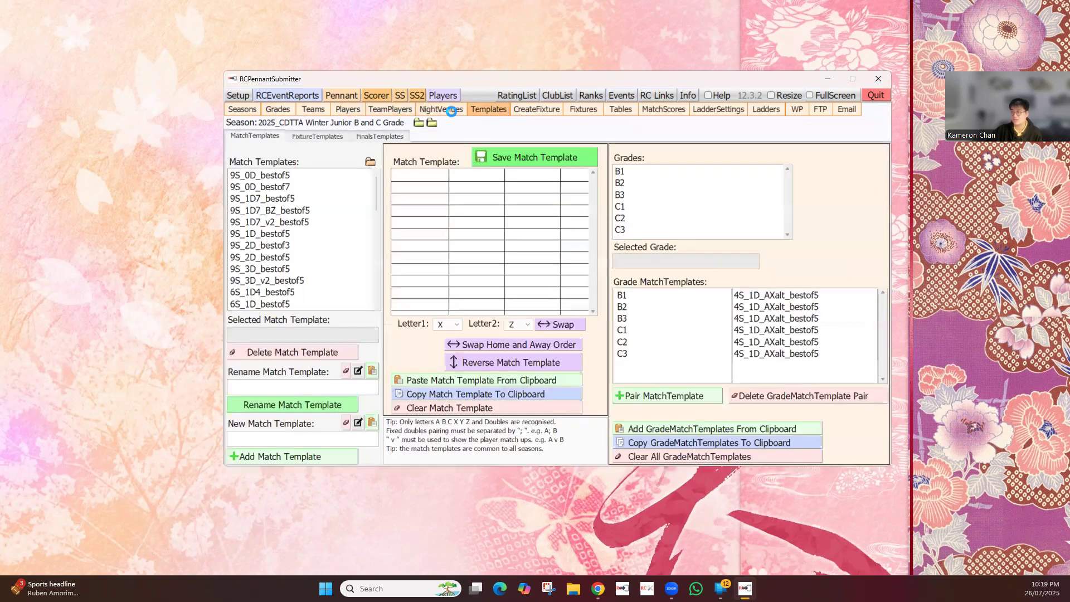
click(449, 110)
click(490, 111)
click(394, 135)
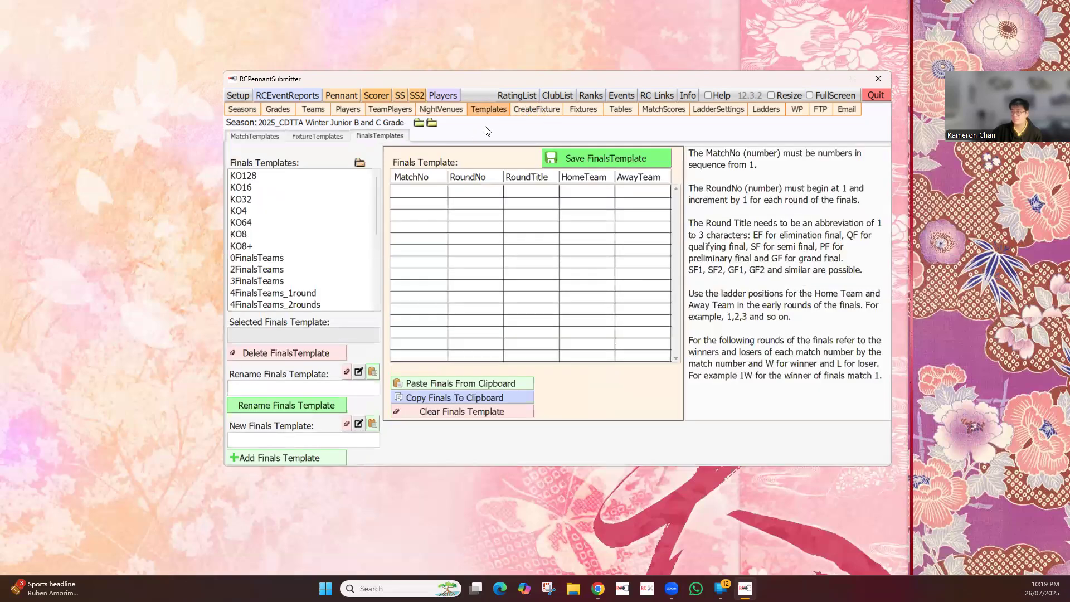
click(549, 111)
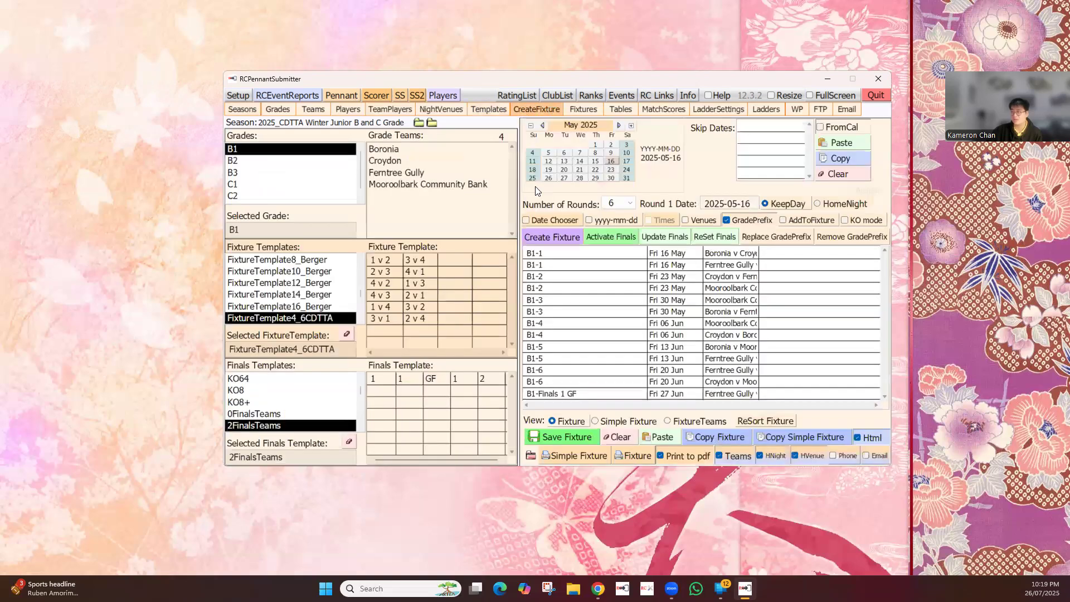
click(589, 109)
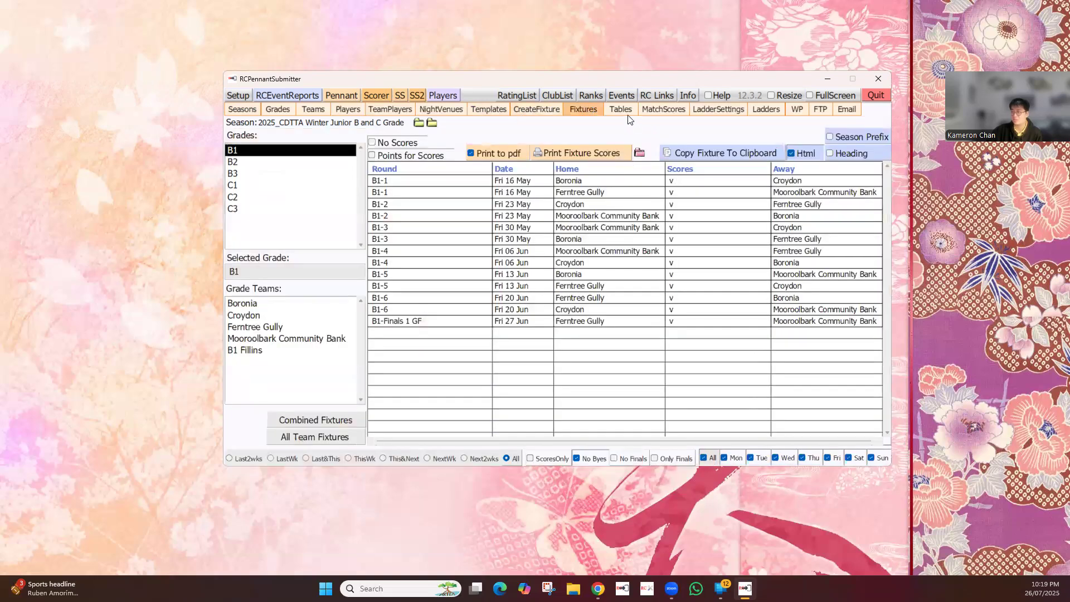
Examine the Tables_Croydon_Full table allocation, the cycled table allocations and the tables sheets setup
click(620, 110)
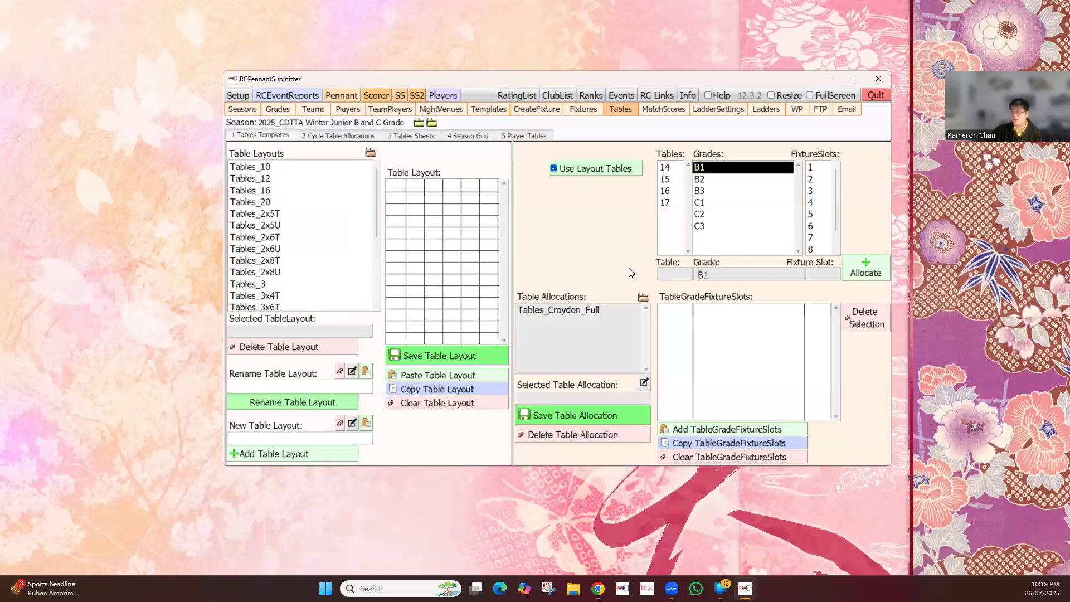
click(578, 311)
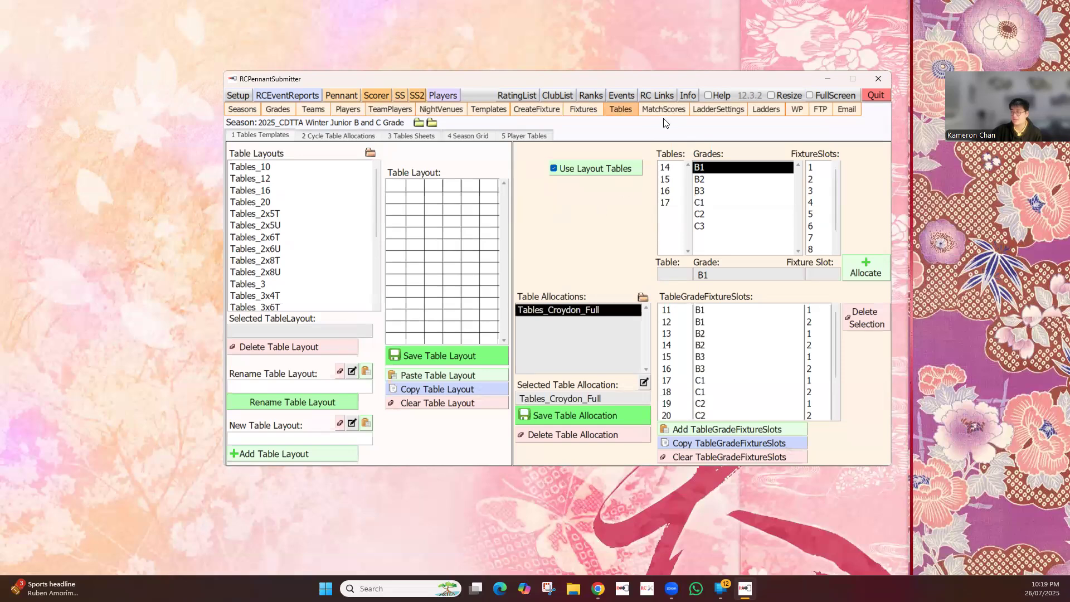
click(345, 137)
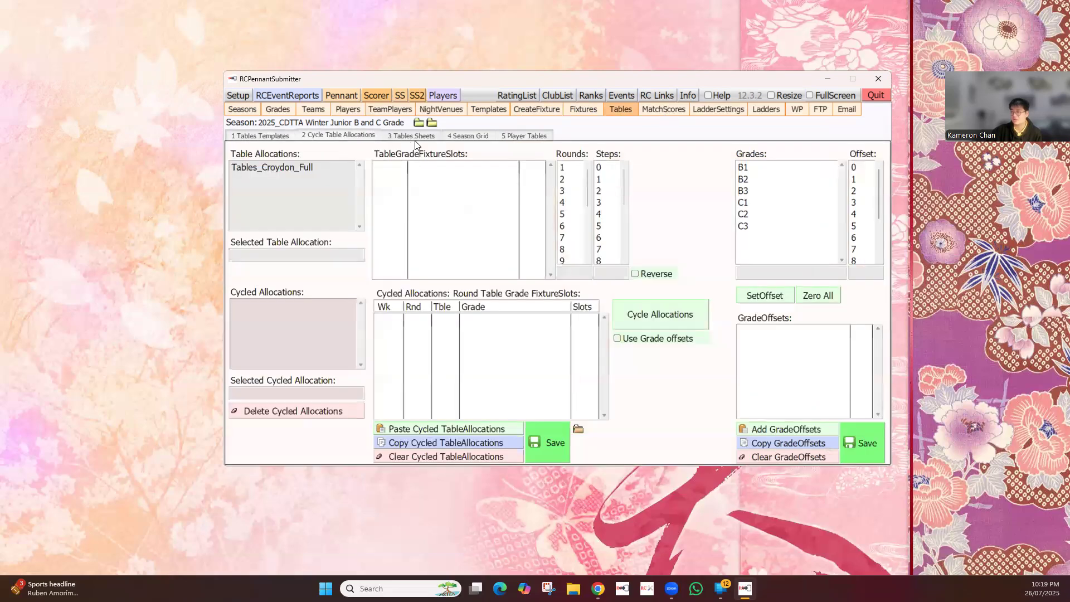
click(413, 136)
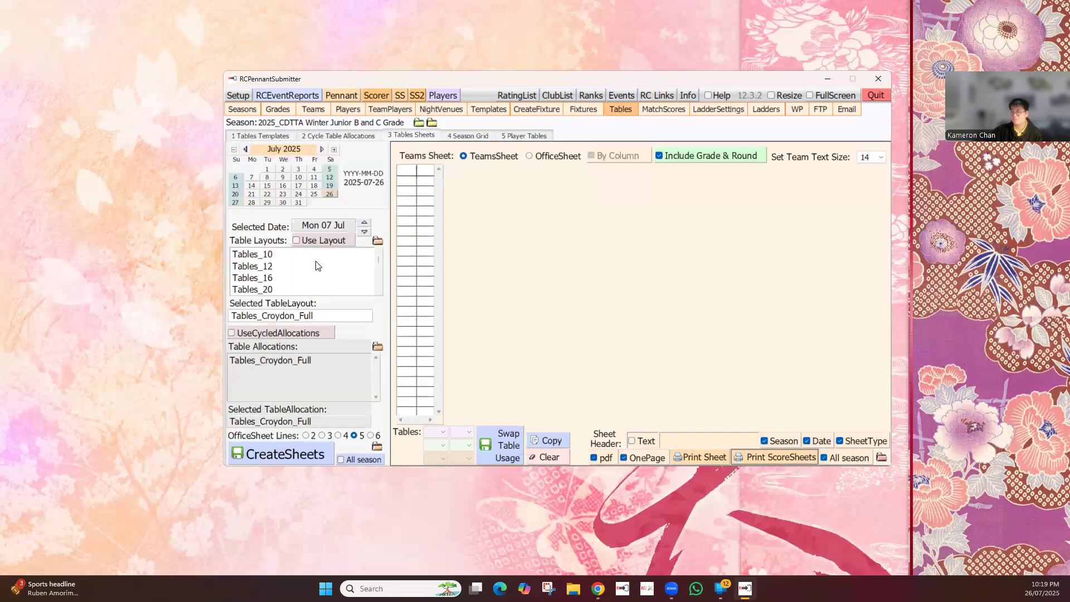
Look over the season's match scores entry, ladder settings and ladders, and return to the season list
click(663, 109)
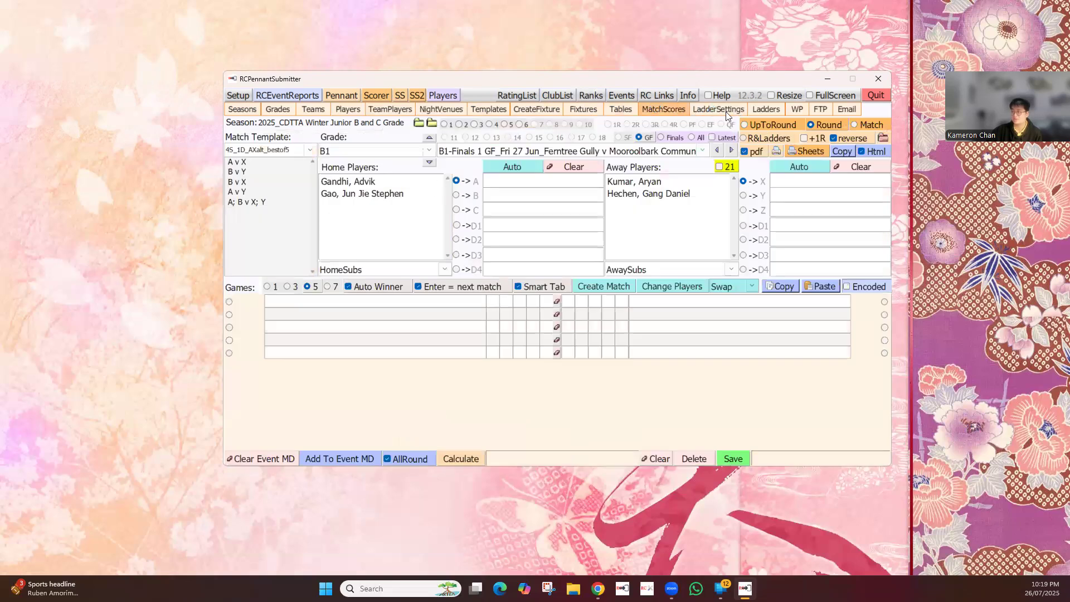
click(725, 111)
click(770, 110)
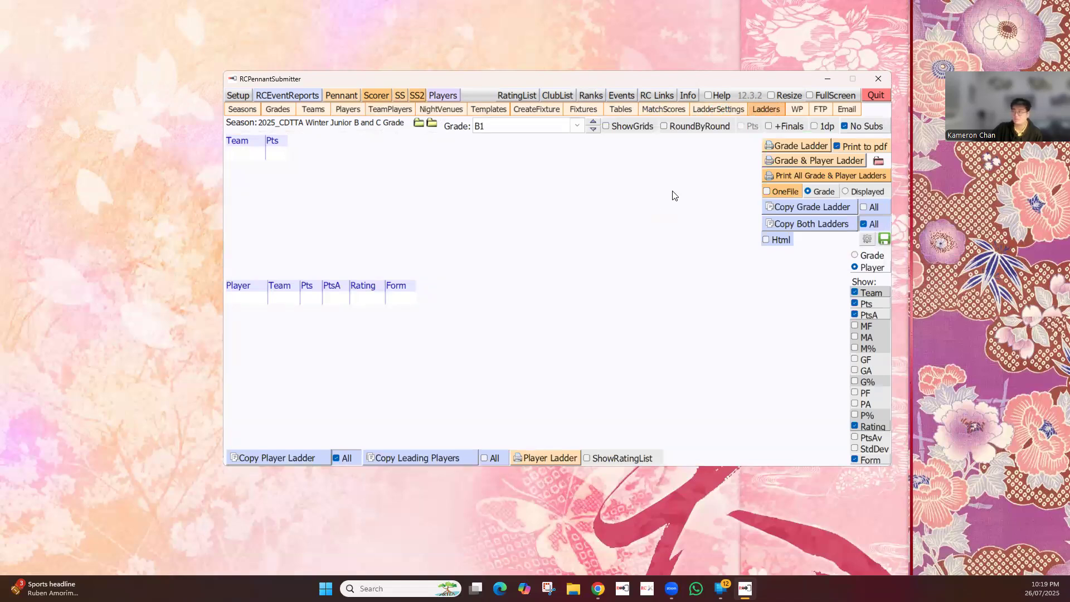
click(237, 111)
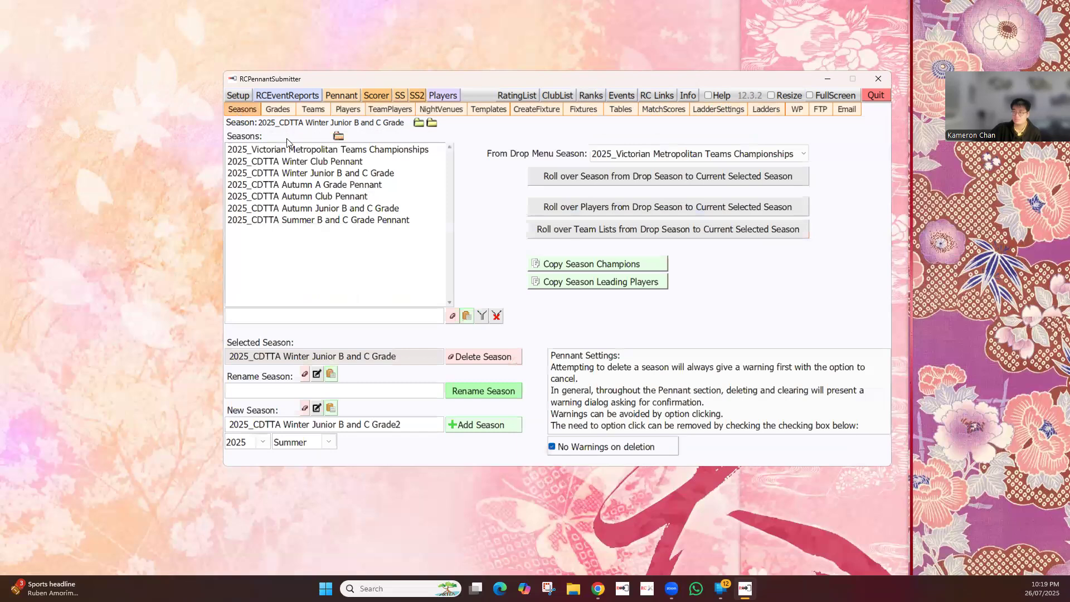